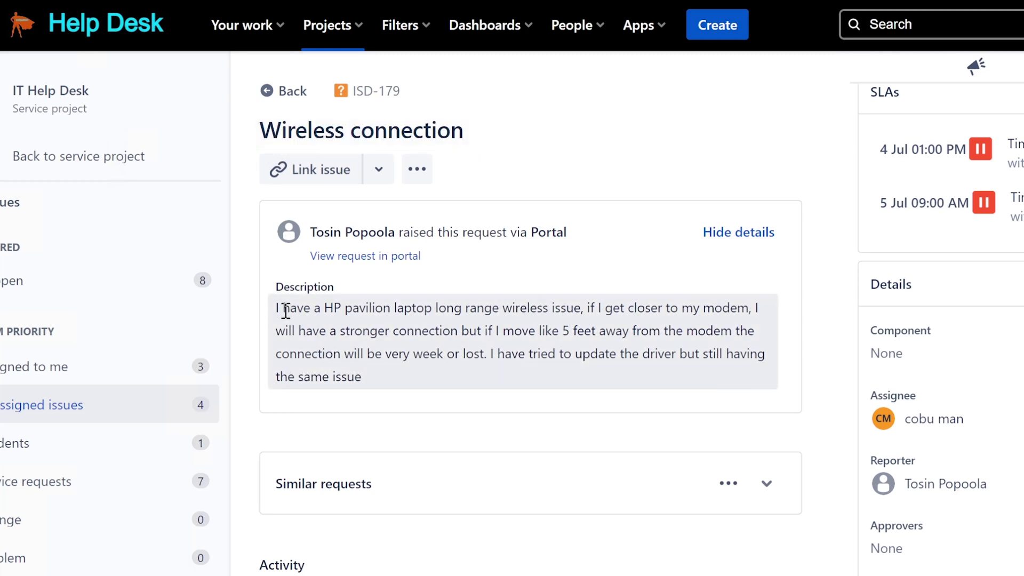
- Review the customer's description, highlighting the parts about moving away from the modem and updating the driver
left_click_drag(275, 308, 719, 376)
left_click(492, 352)
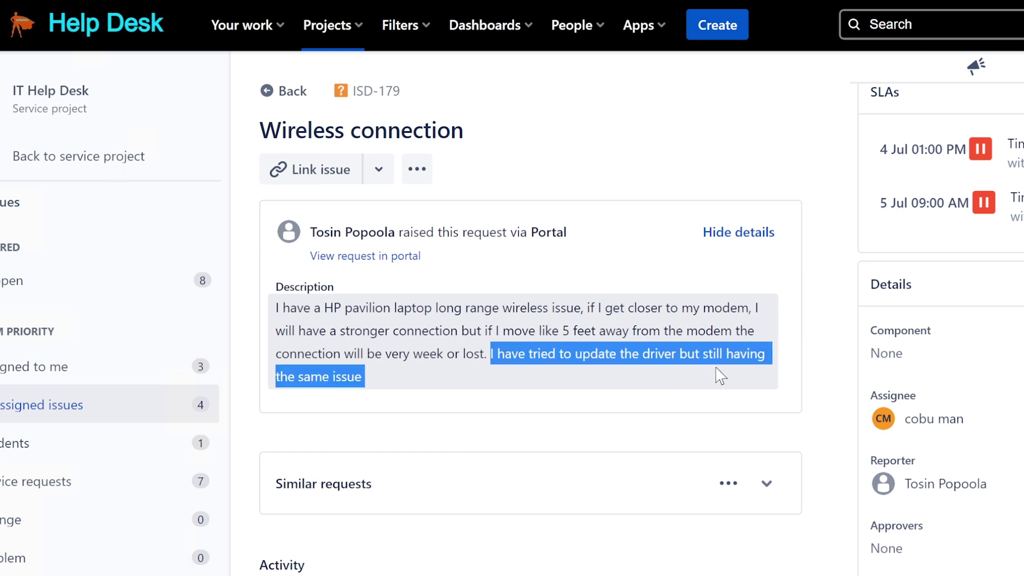
left_click(410, 383)
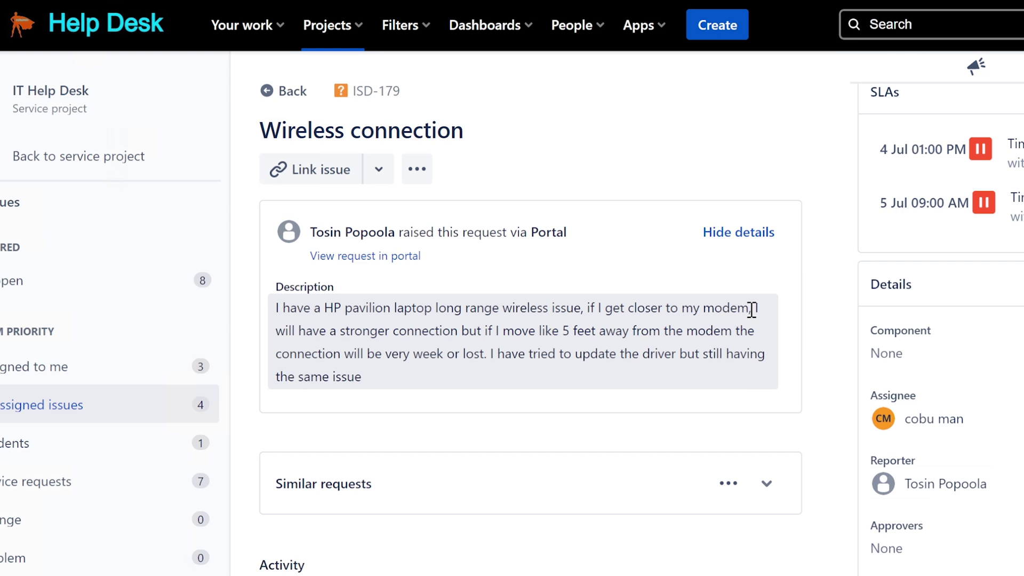
left_click_drag(751, 309, 578, 325)
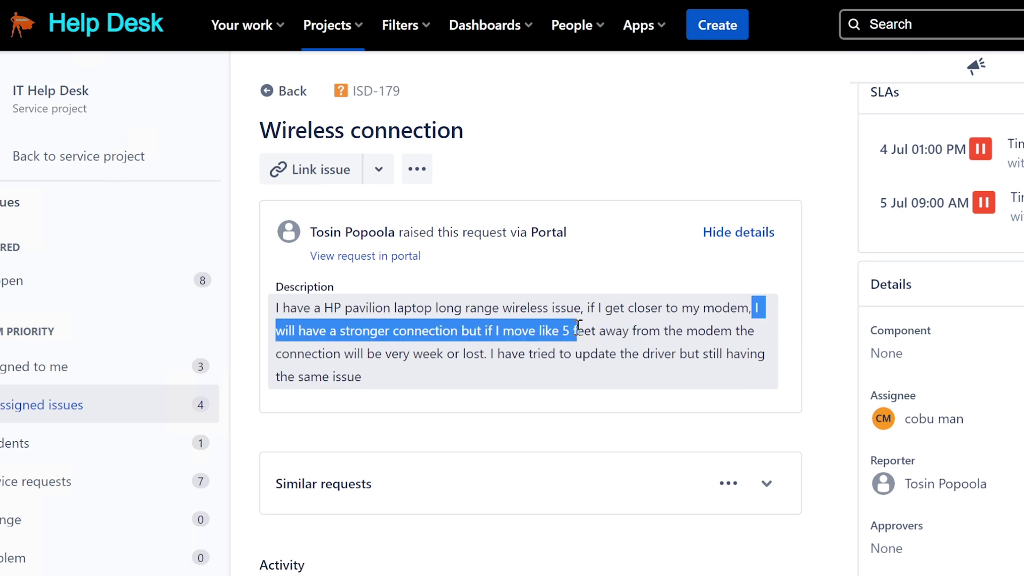
left_click(472, 349)
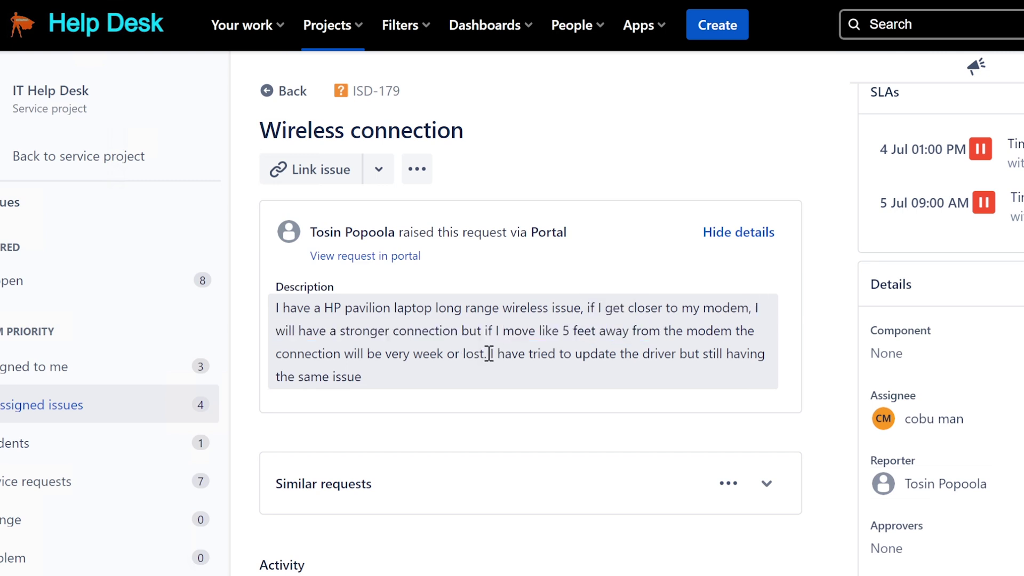
left_click_drag(491, 353, 356, 376)
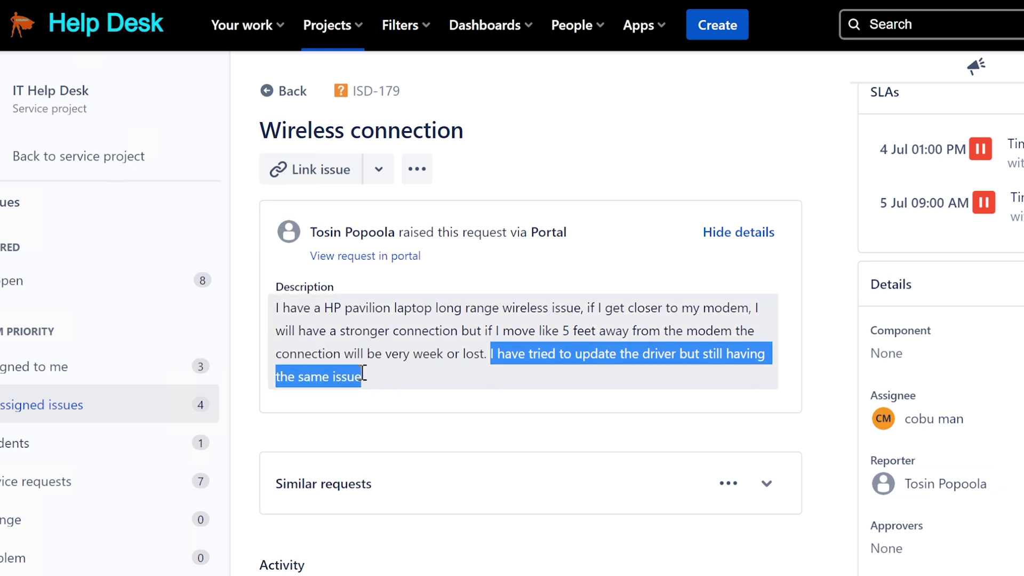
left_click(380, 379)
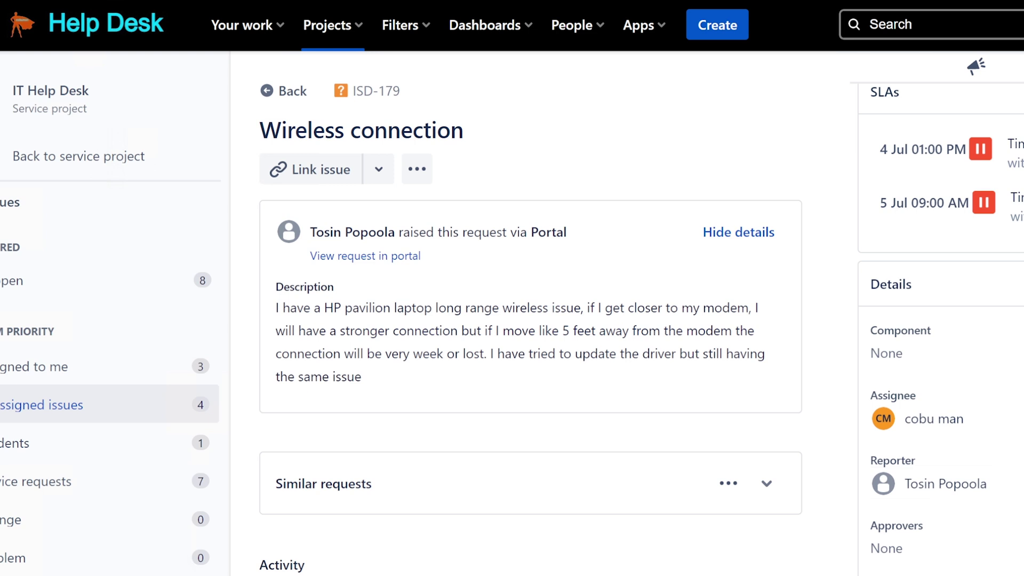
- Launch Device Manager by searching 'device', dismiss the warning, then relaunch it after hiding it
key("super")
type("device")
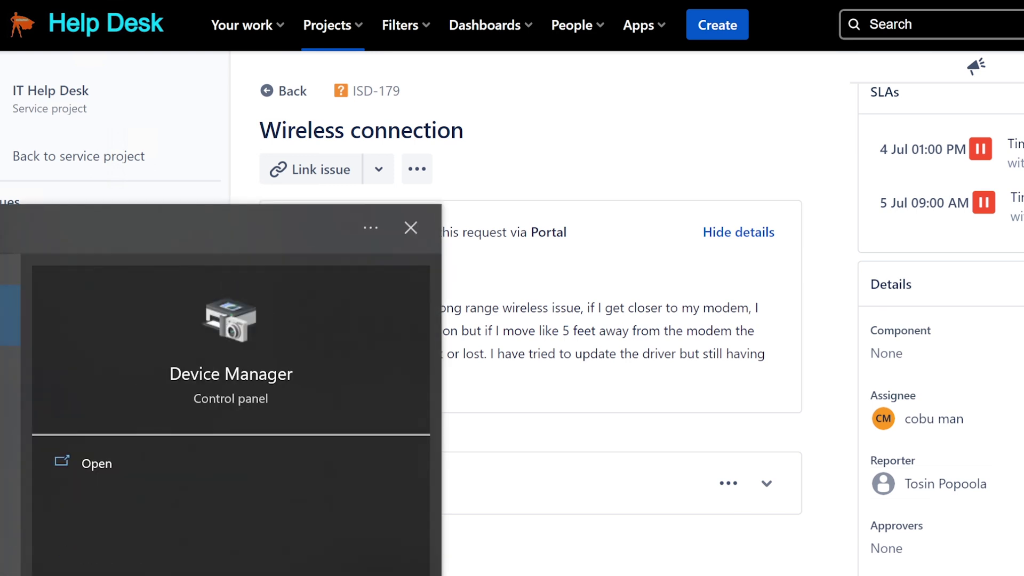
key("Return")
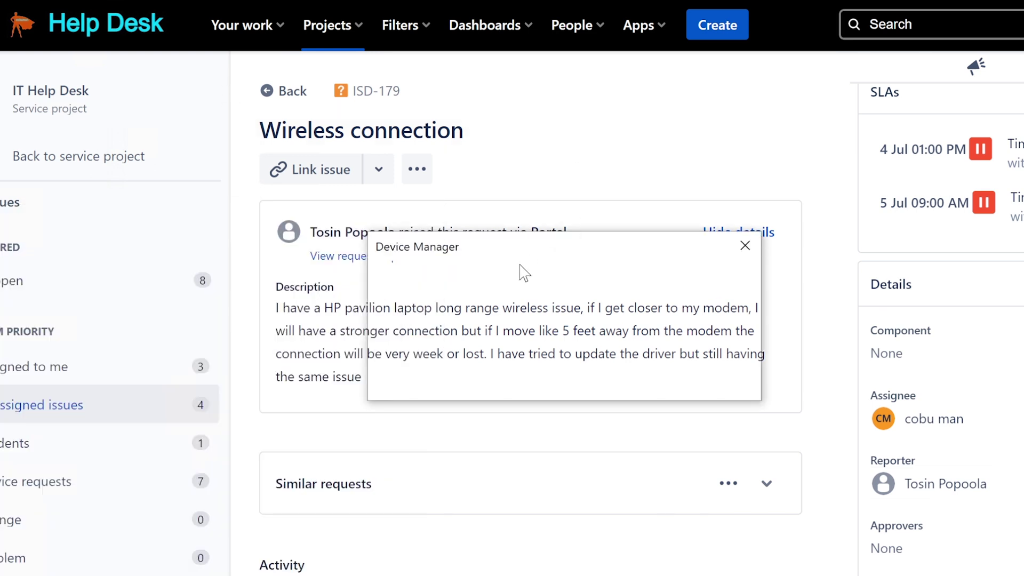
left_click(714, 380)
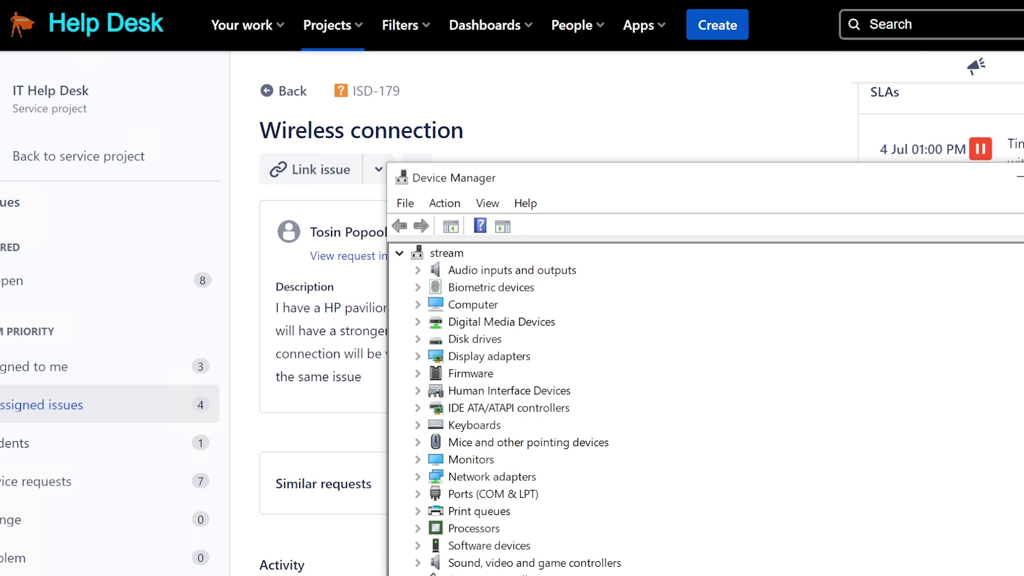
left_click(1018, 176)
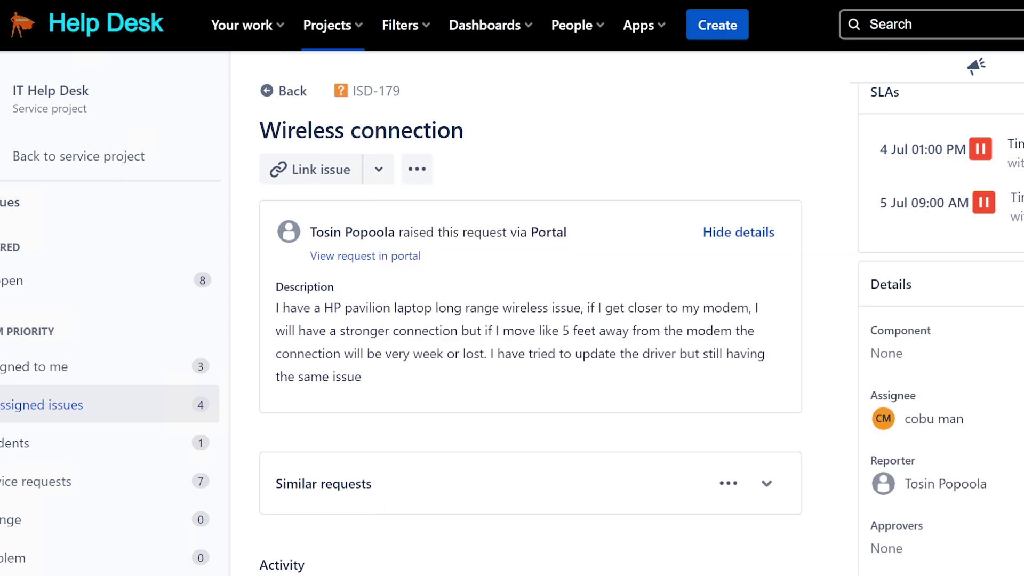
key("super")
type("device")
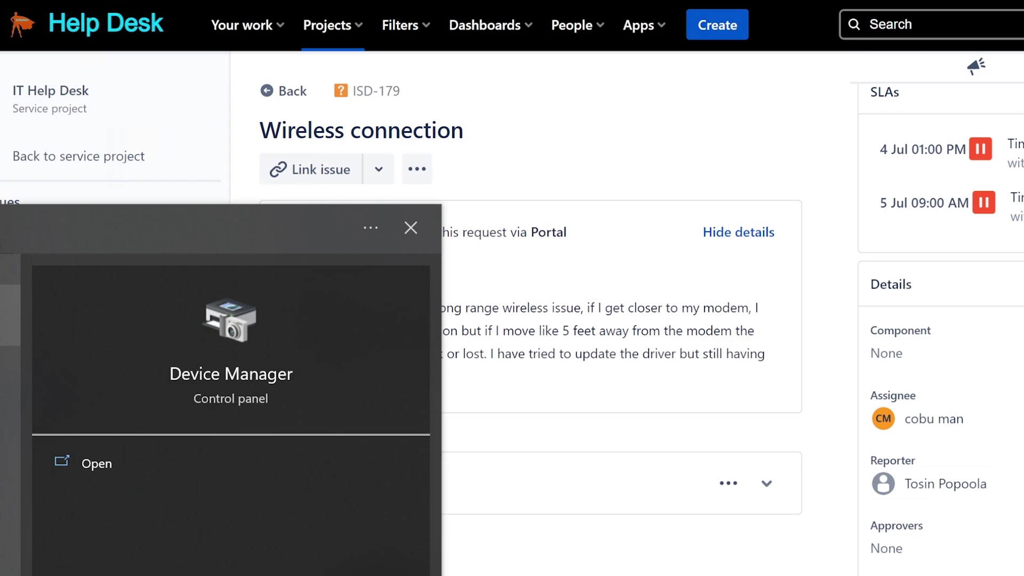
key("Return")
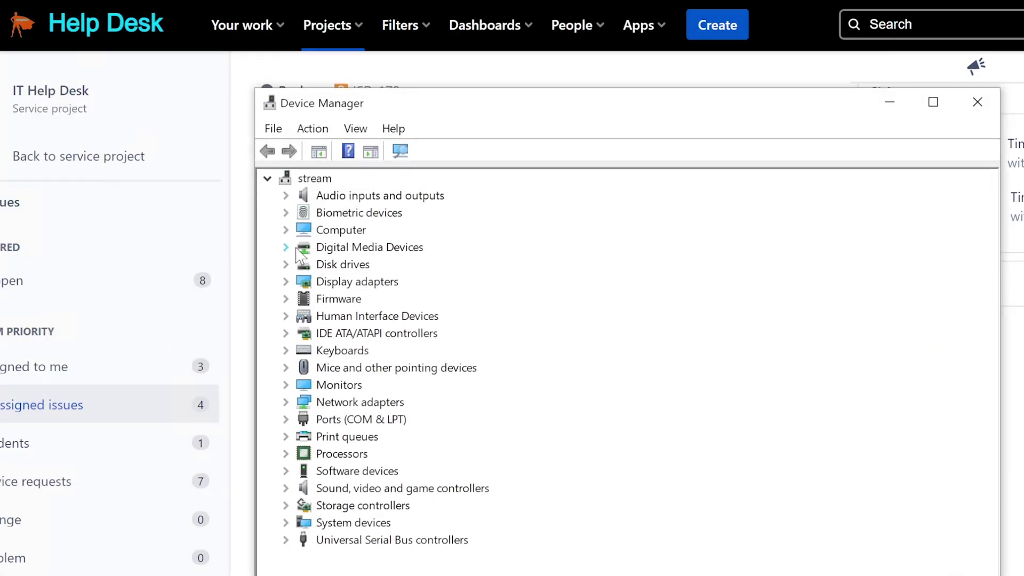
- Expand Network adapters and check the TP-Link Wireless PCI Express Adapter's driver: version 2024.0.10.129, dated 1/22/2021
left_click(448, 575)
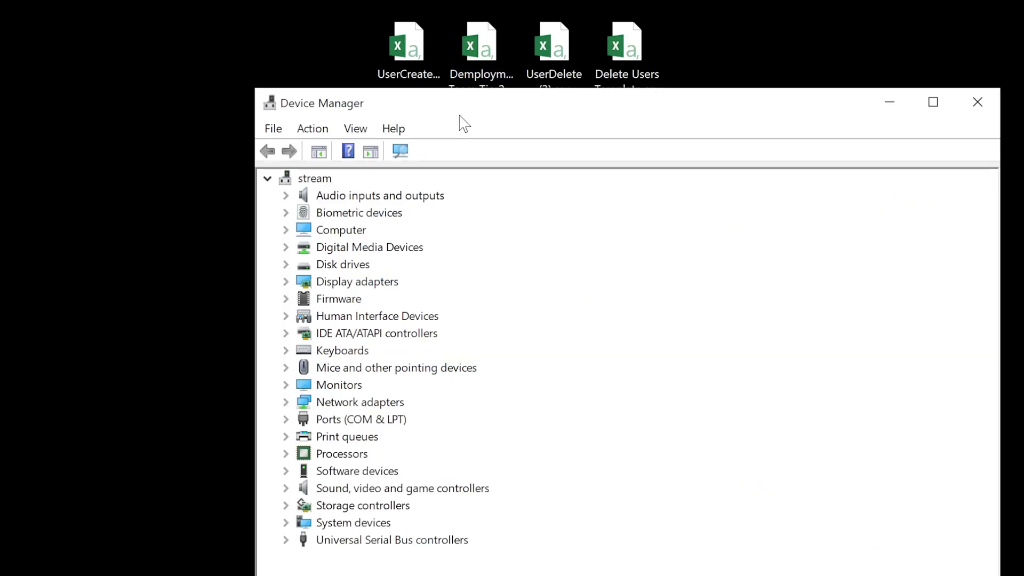
left_click(291, 403)
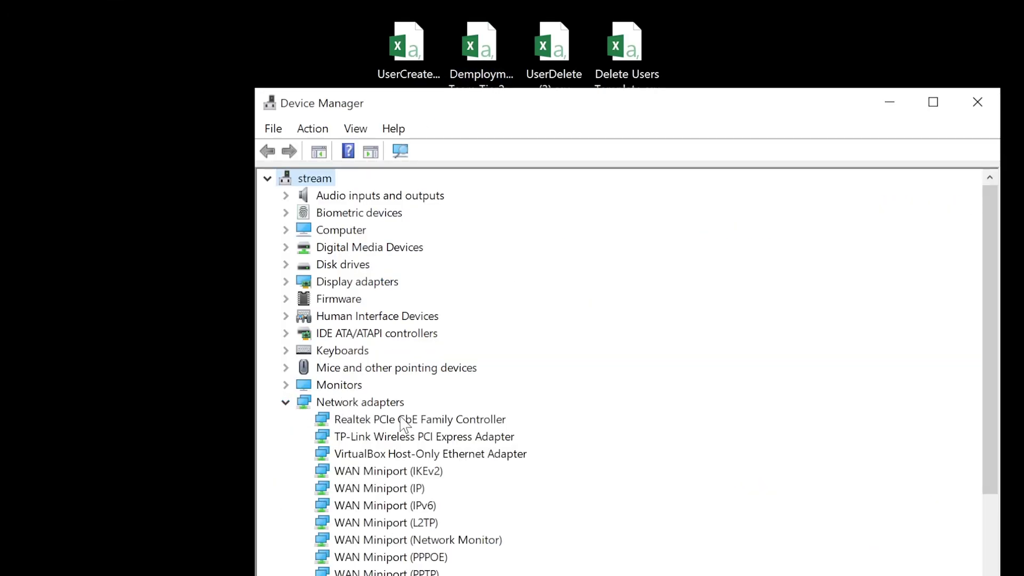
scroll(401, 424, "down", 1)
left_click(399, 386)
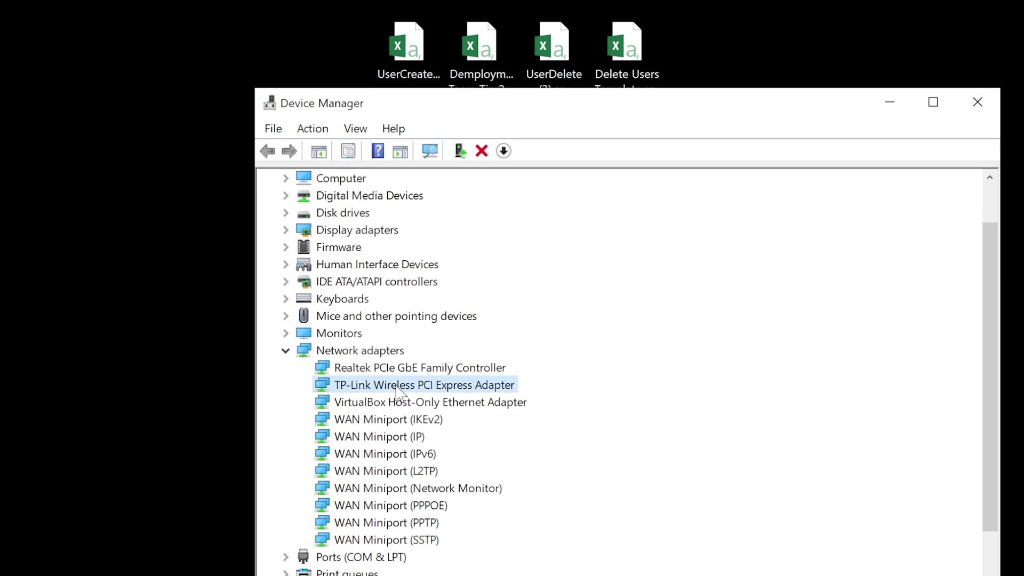
right_click(398, 387)
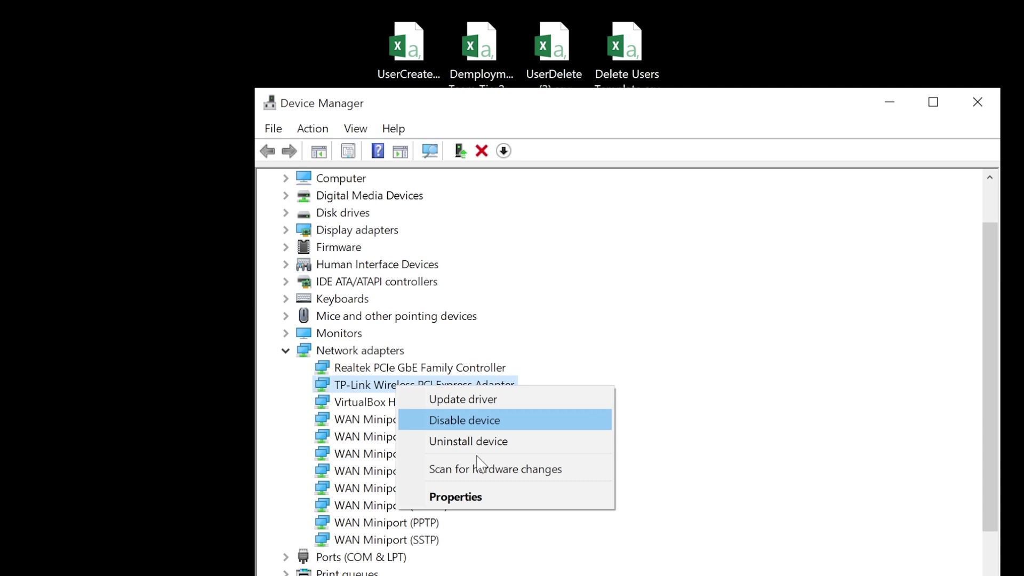
left_click(458, 498)
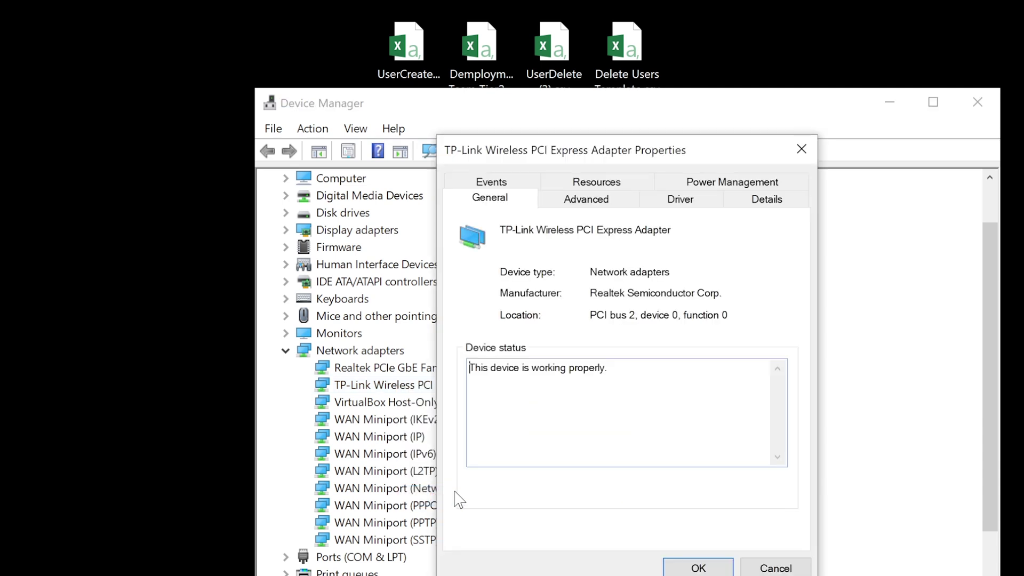
left_click_drag(678, 154, 599, 143)
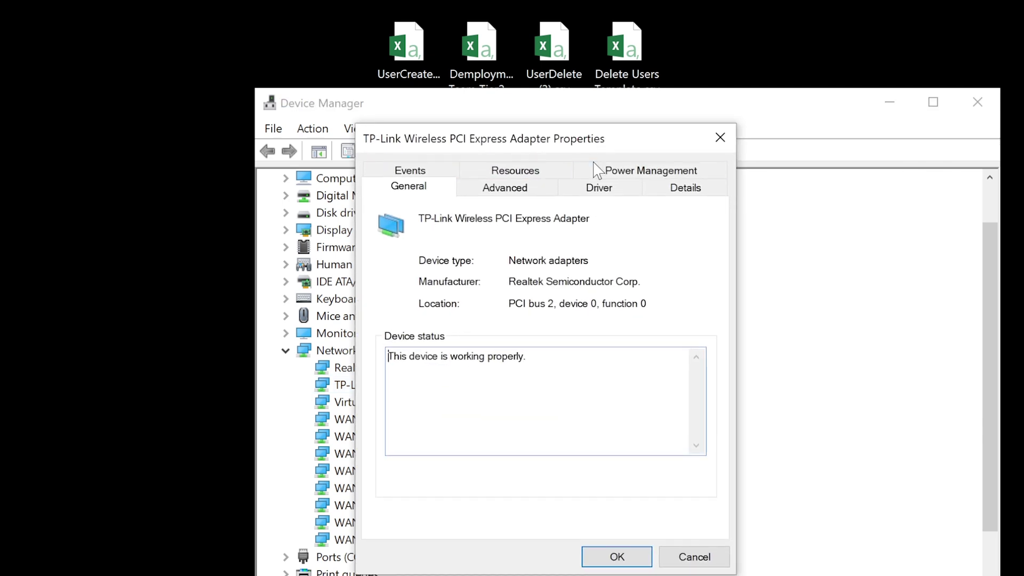
left_click(592, 187)
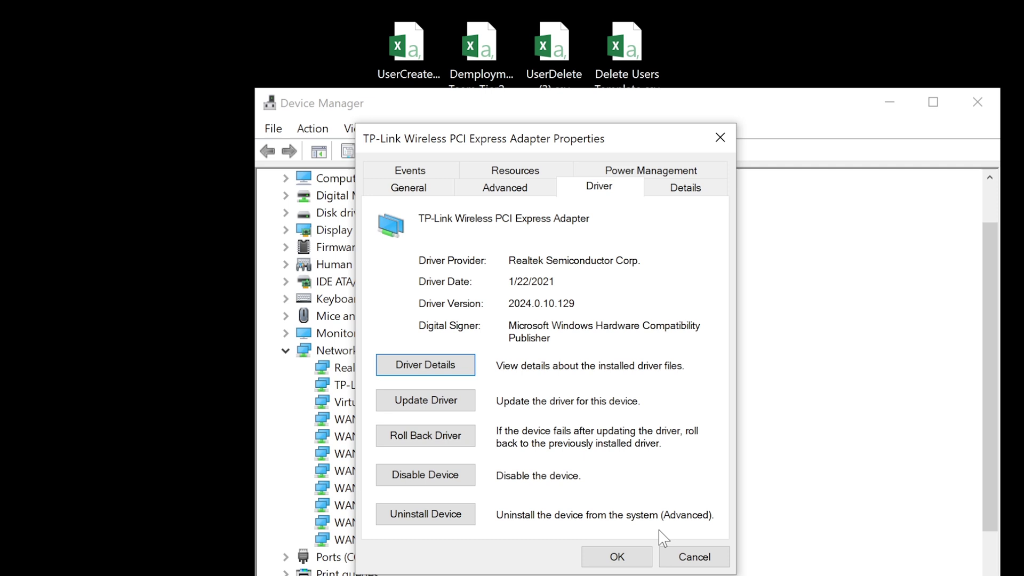
left_click(677, 556)
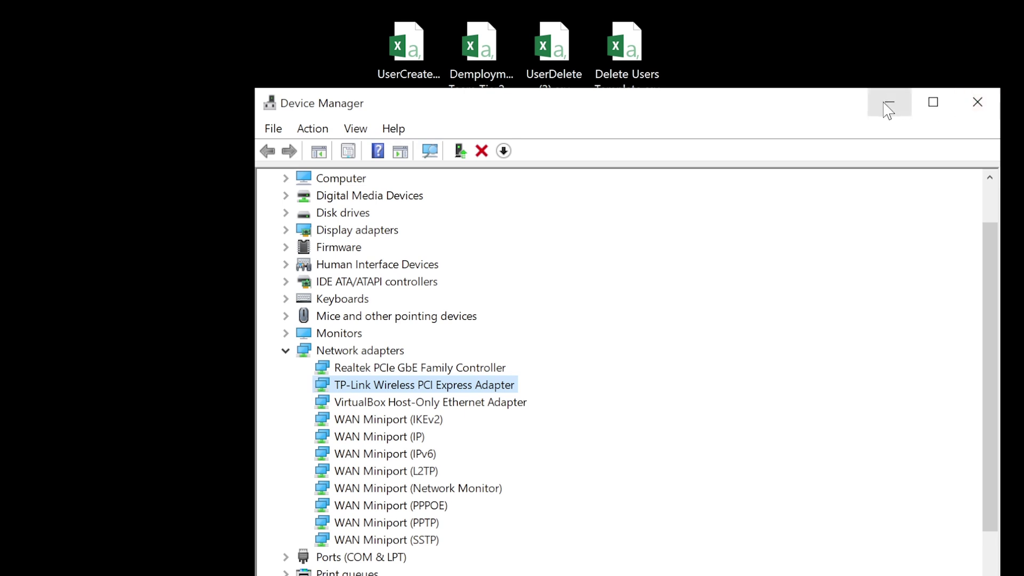
- Run winver from Windows search to bring up the About Windows version information
key("super+s")
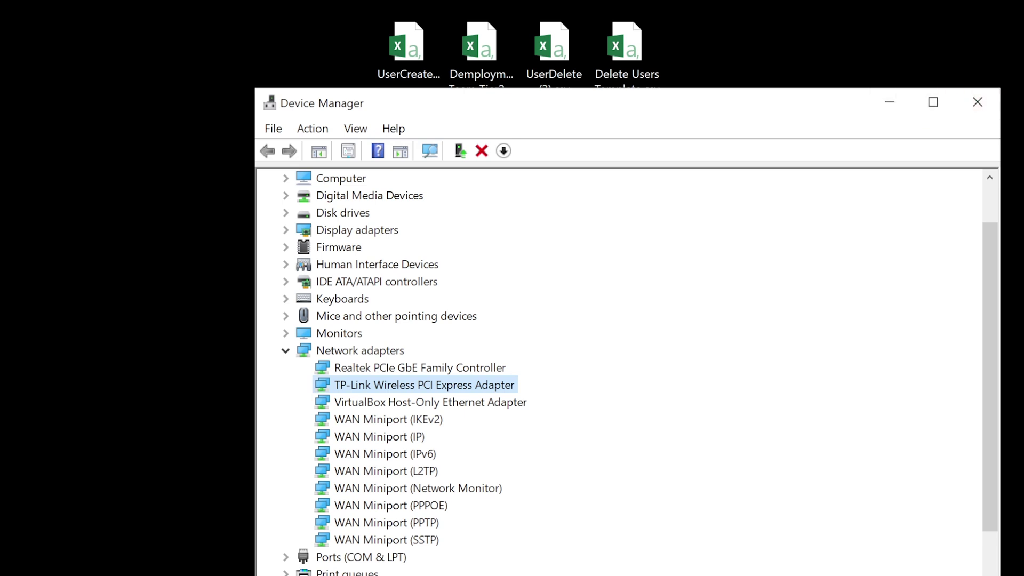
type("wf.msc")
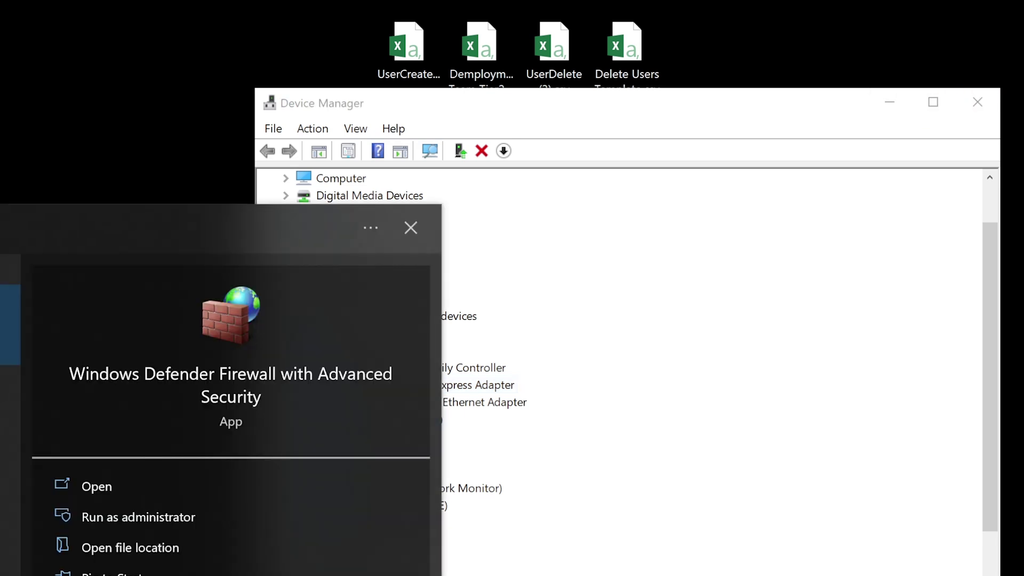
key("BackSpace")
key("BackSpace")
key("BackSpace")
key("BackSpace")
key("BackSpace")
key("BackSpace")
type("winrar")
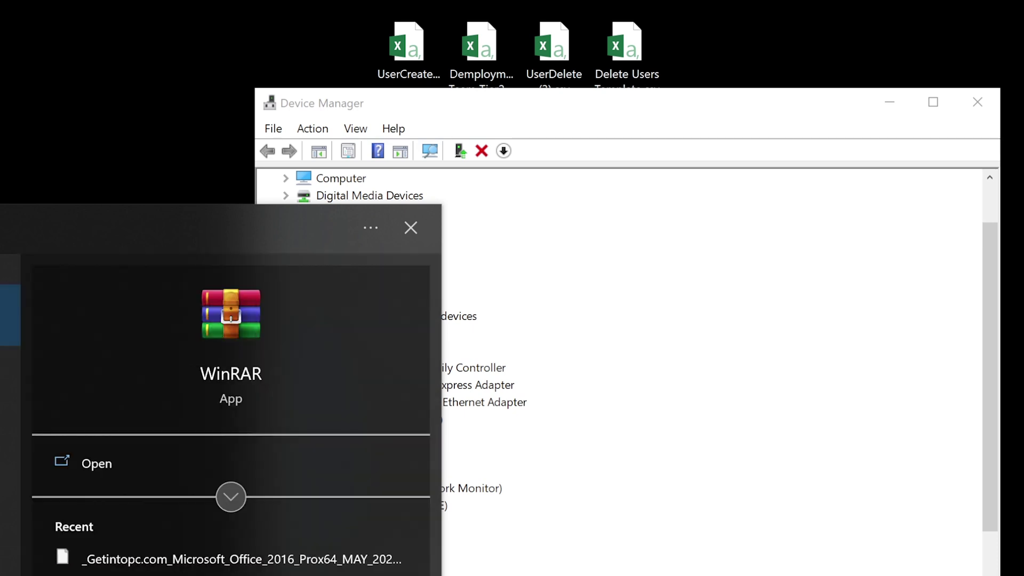
key("BackSpace")
key("BackSpace")
key("BackSpace")
type("ver")
key("Return")
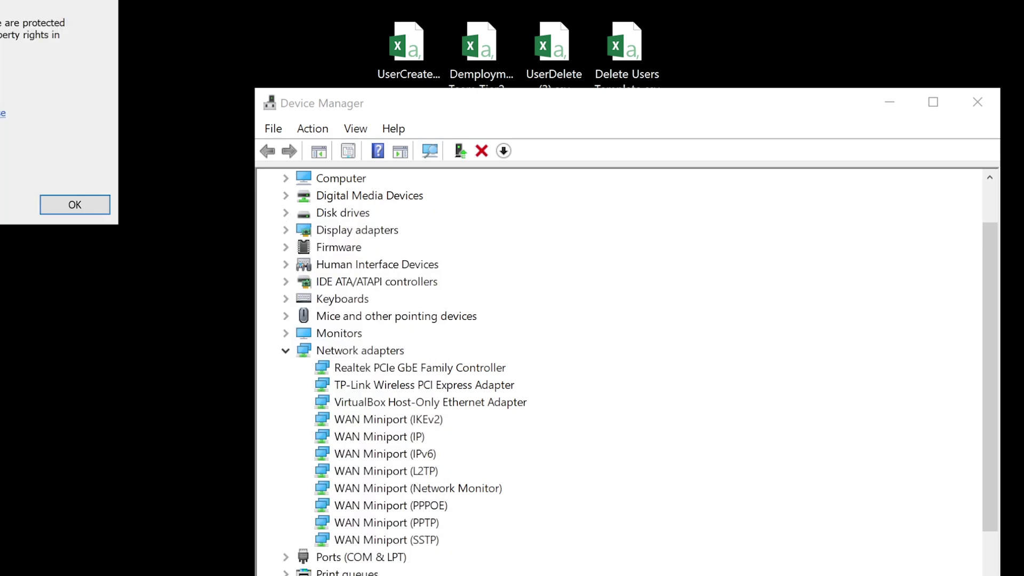
- Confirm Windows 10 Pro 21H2 (build 19044.1826), minimize Device Manager, and close About Windows
left_click_drag(3, 11, 578, 210)
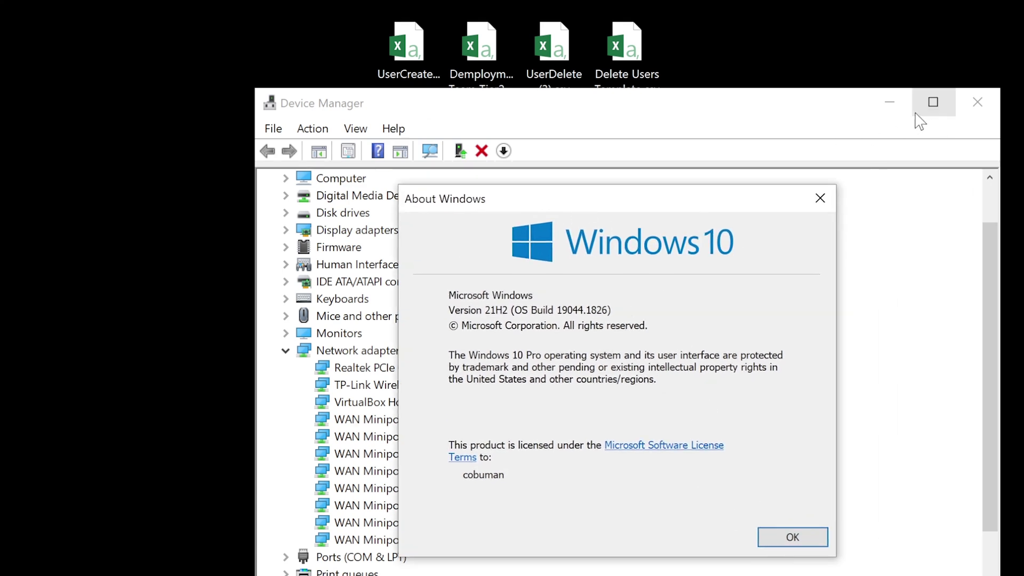
left_click(889, 103)
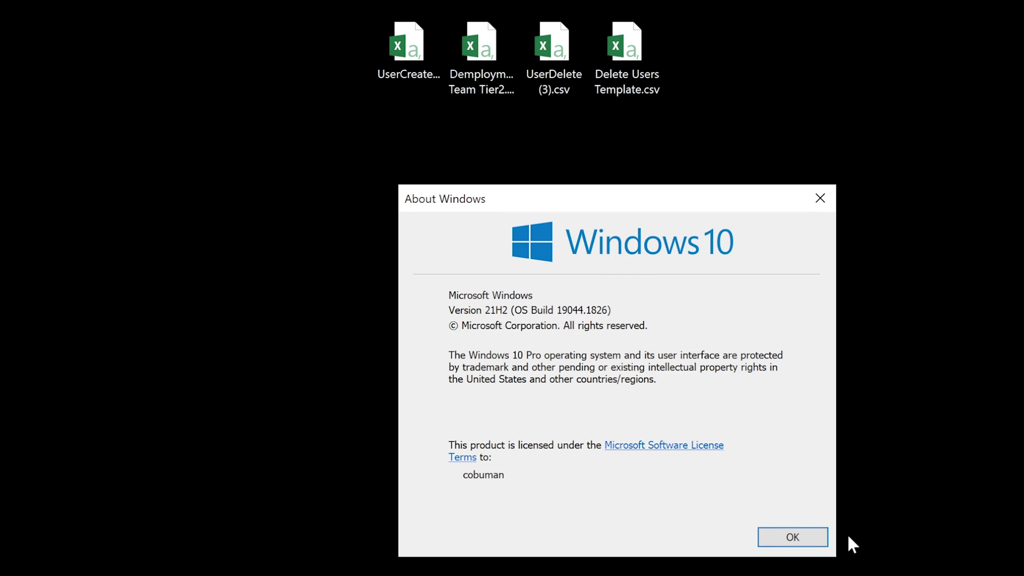
left_click(793, 537)
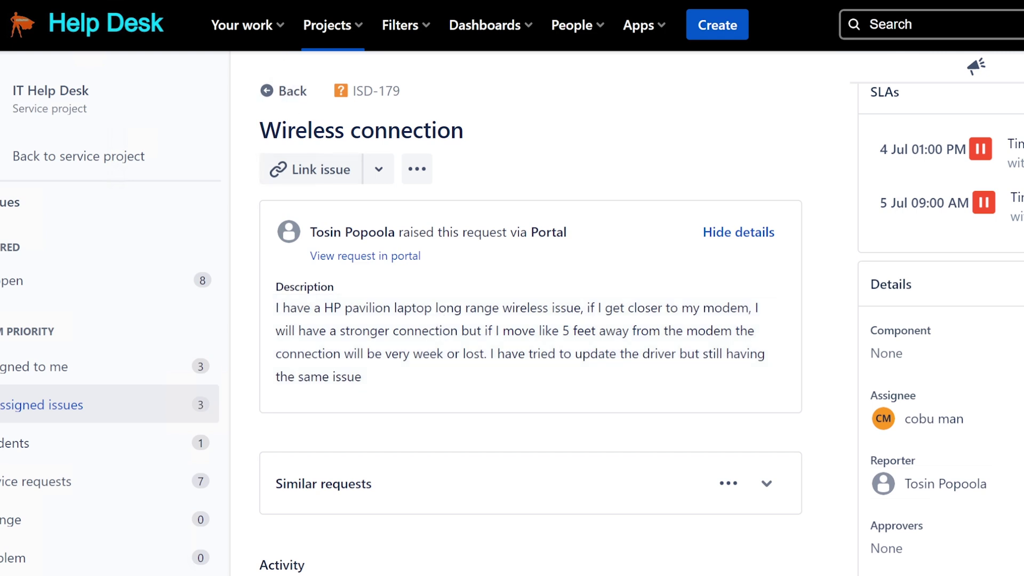
- Google 'hp pavilion drivers' in a new tab and open the official HP drivers result
key("ctrl+t")
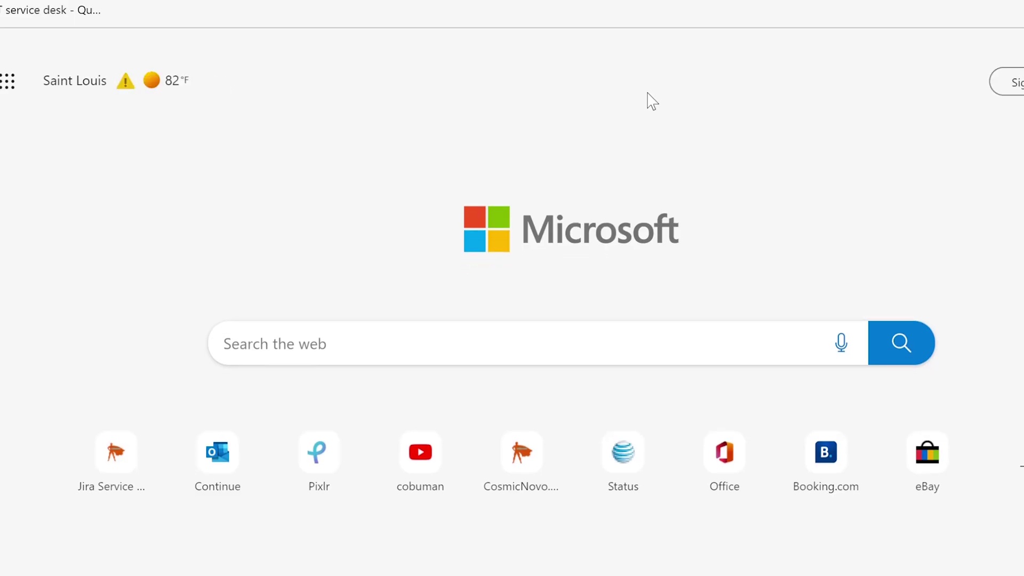
type("g")
key("Return")
type("hp ")
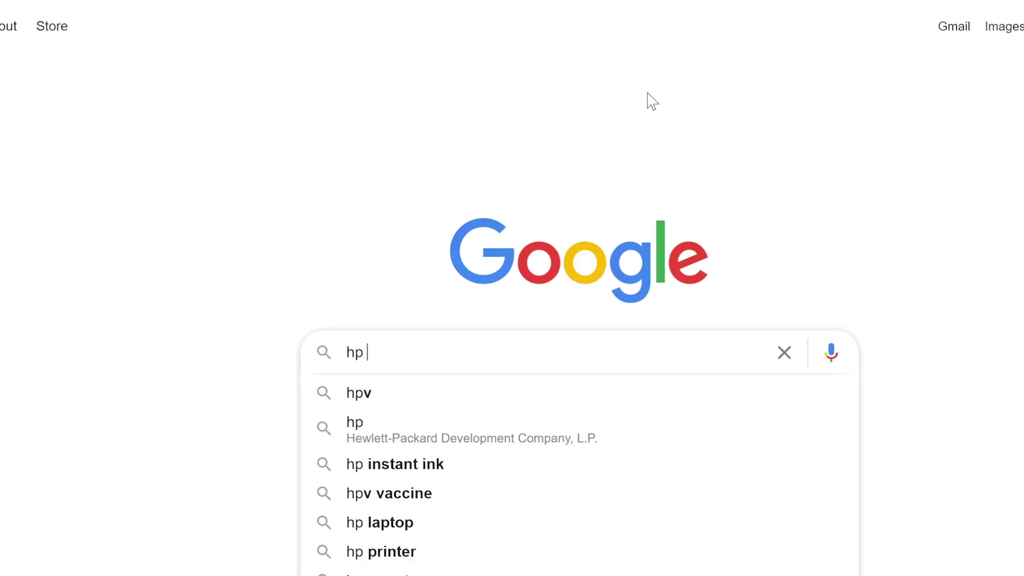
type("pavi")
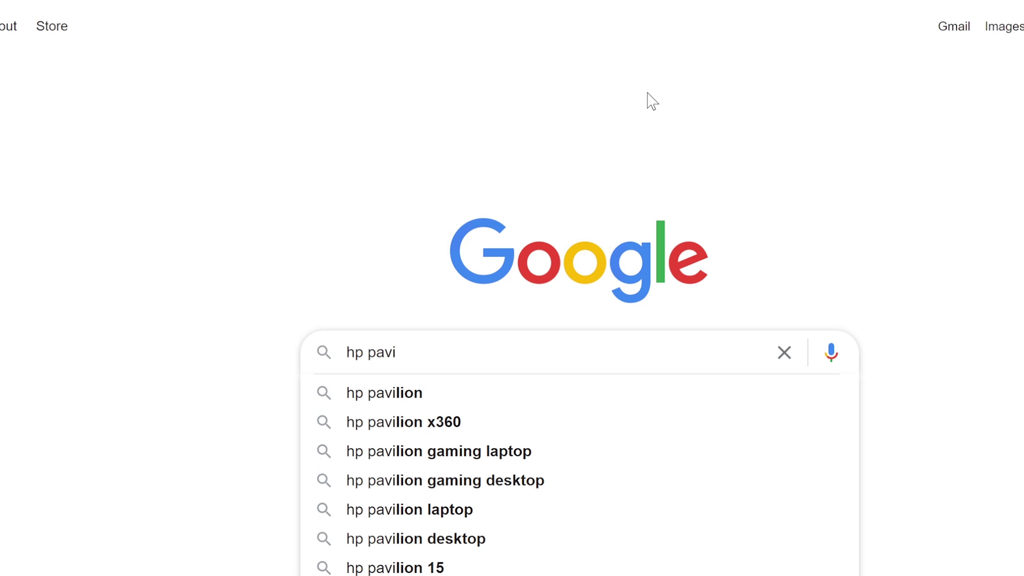
key("Down")
type("drivers")
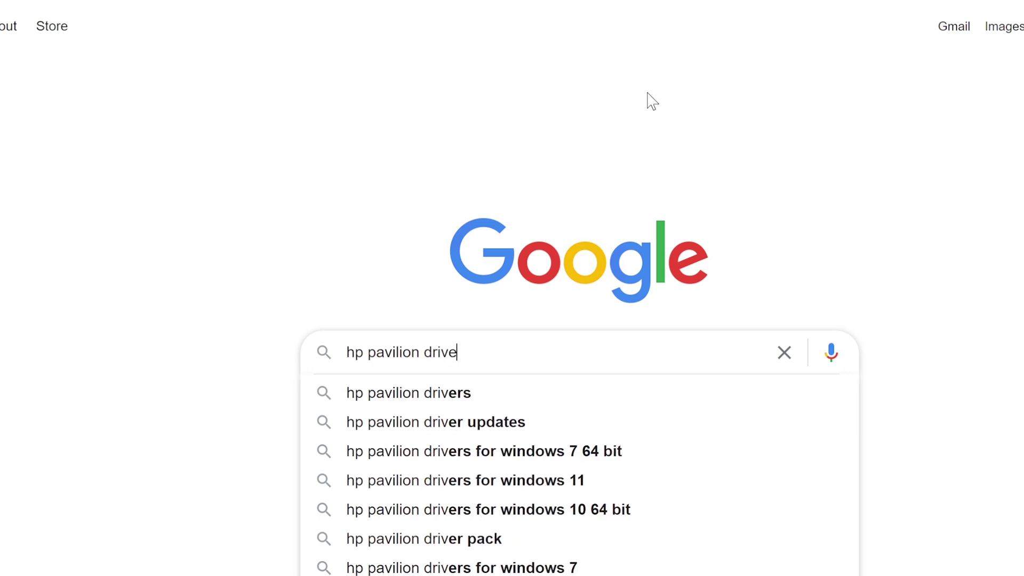
key("Return")
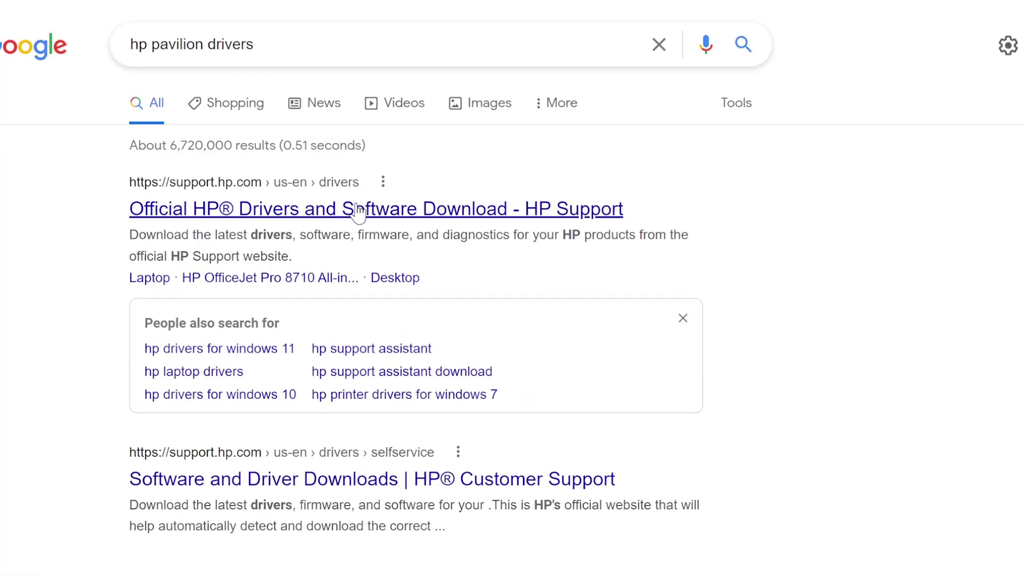
left_click(357, 210)
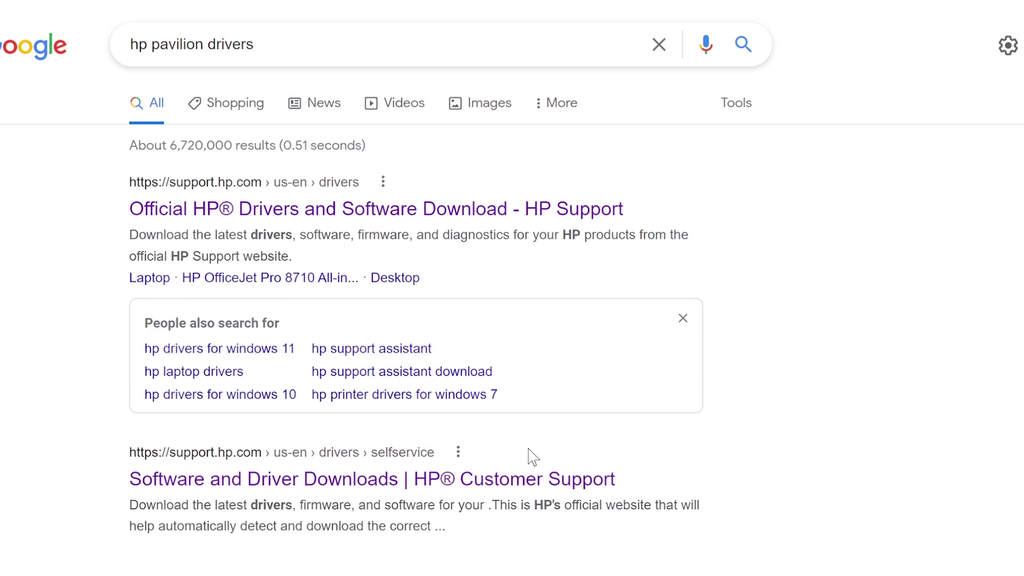
scroll(532, 456, "down", 2)
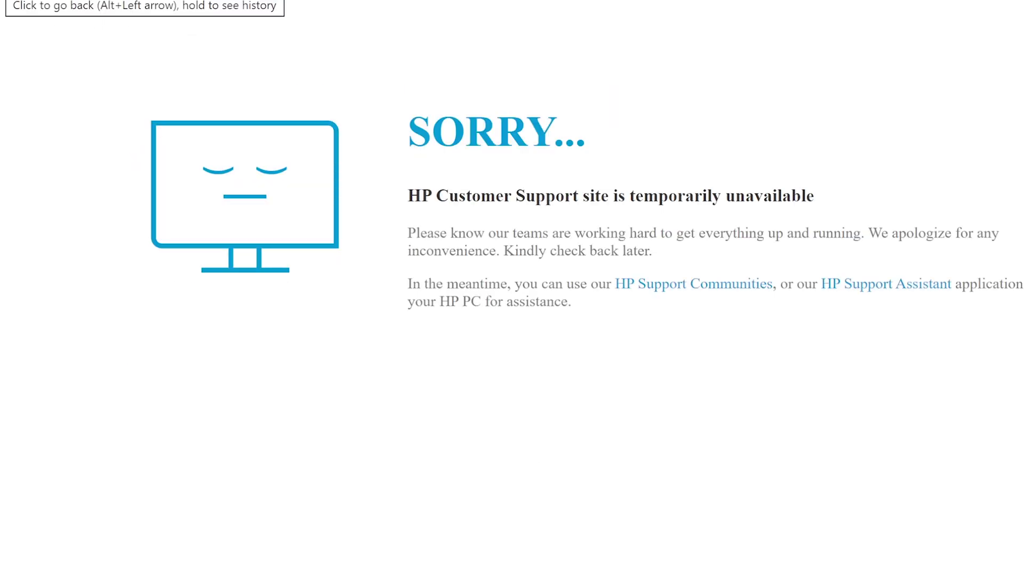
- Go back from the unavailable page, open HP Drivers and Downloads, and search products for 'pavilion'
key("alt+Left")
scroll(441, 373, "down", 3)
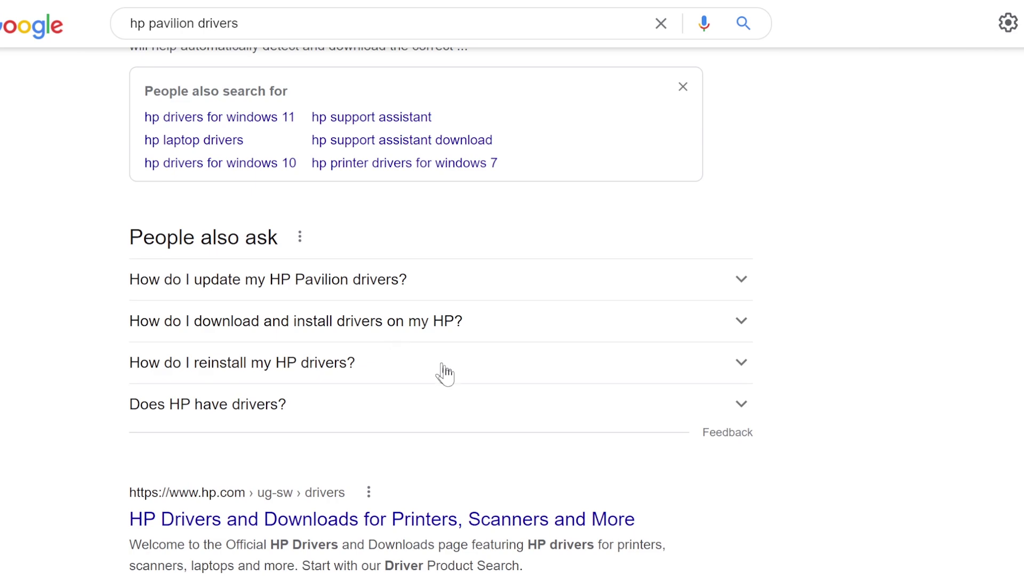
left_click(295, 520)
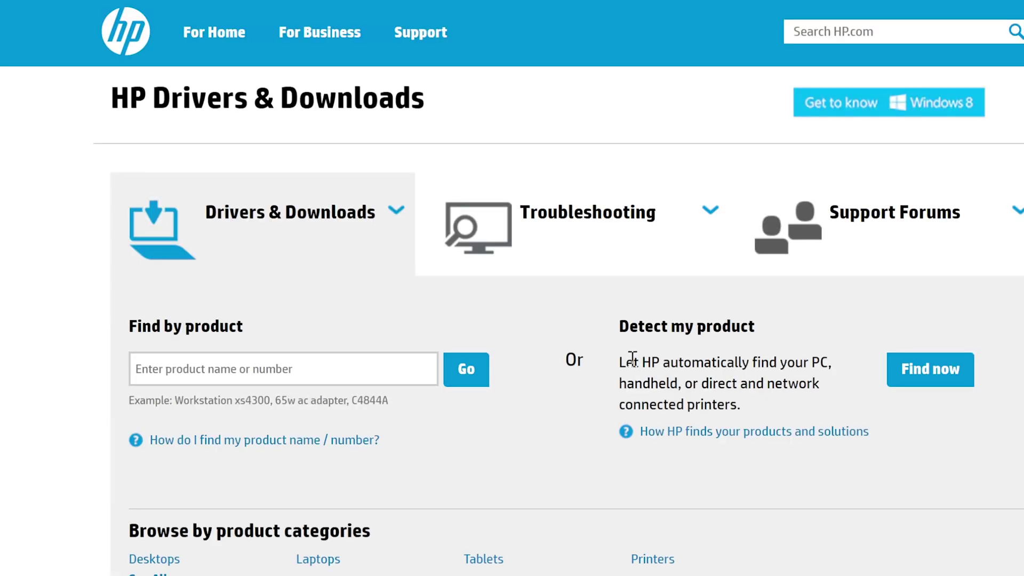
left_click(315, 373)
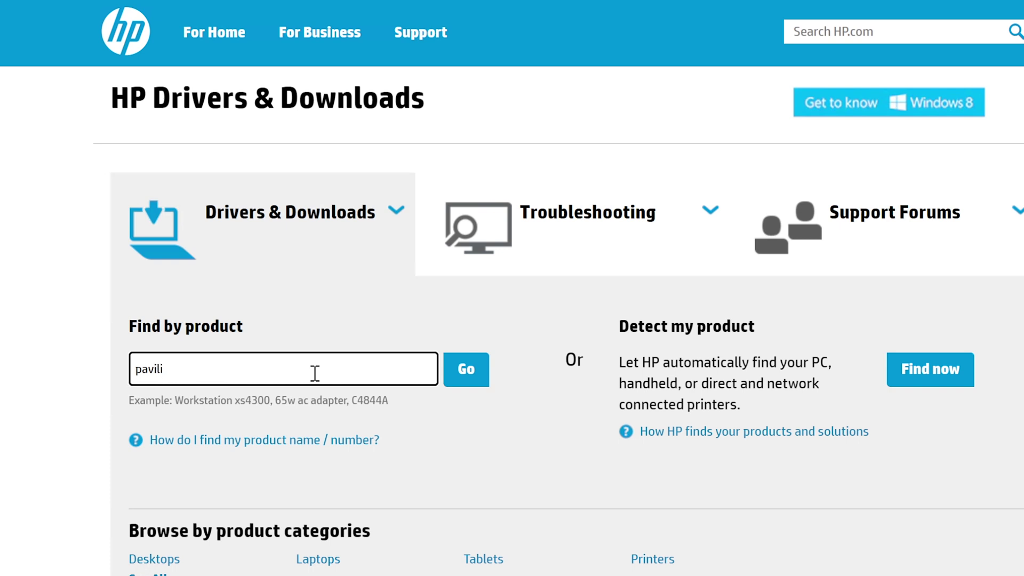
left_click(469, 374)
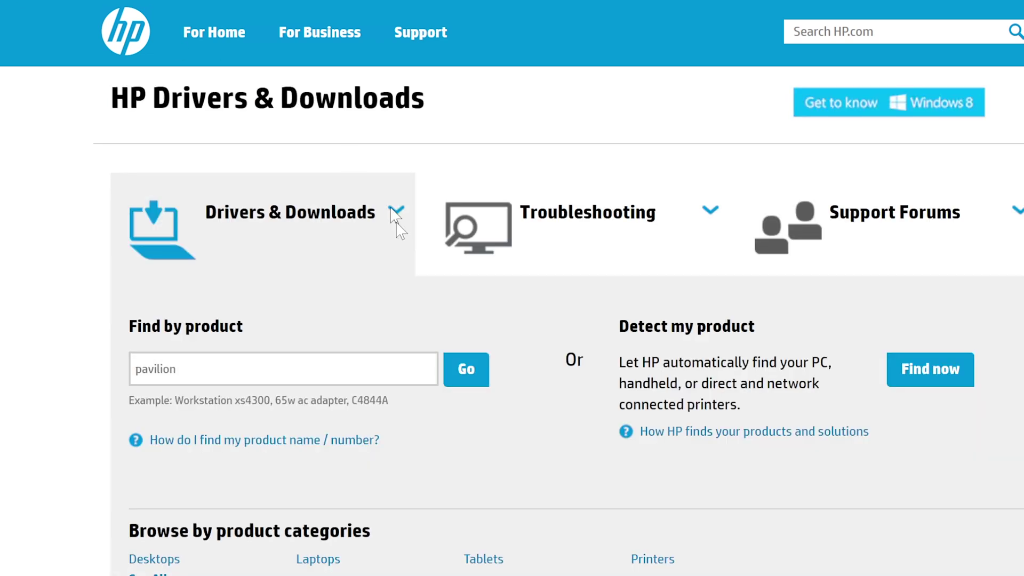
left_click(317, 378)
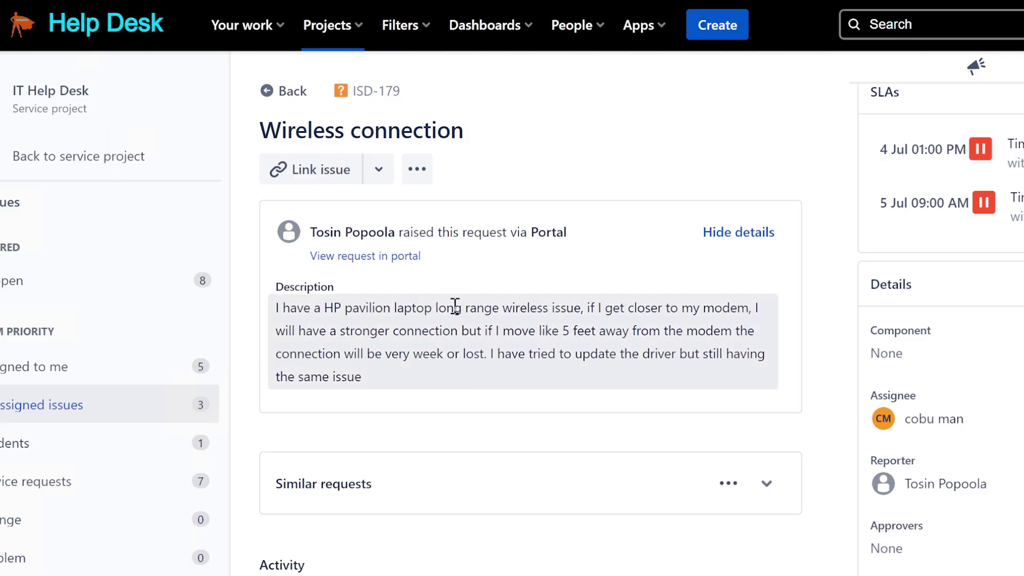
- Copy 'pavilion' from the ticket description, rerun the product search, then return to Google results
left_click_drag(343, 307, 390, 308)
right_click(375, 305)
left_click(405, 322)
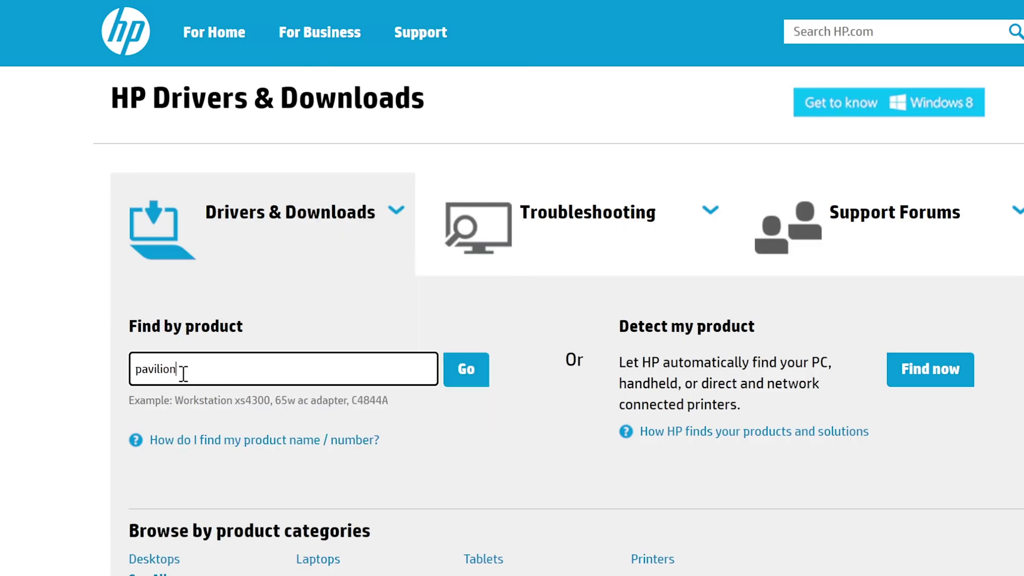
double_click(183, 373)
left_click(183, 373)
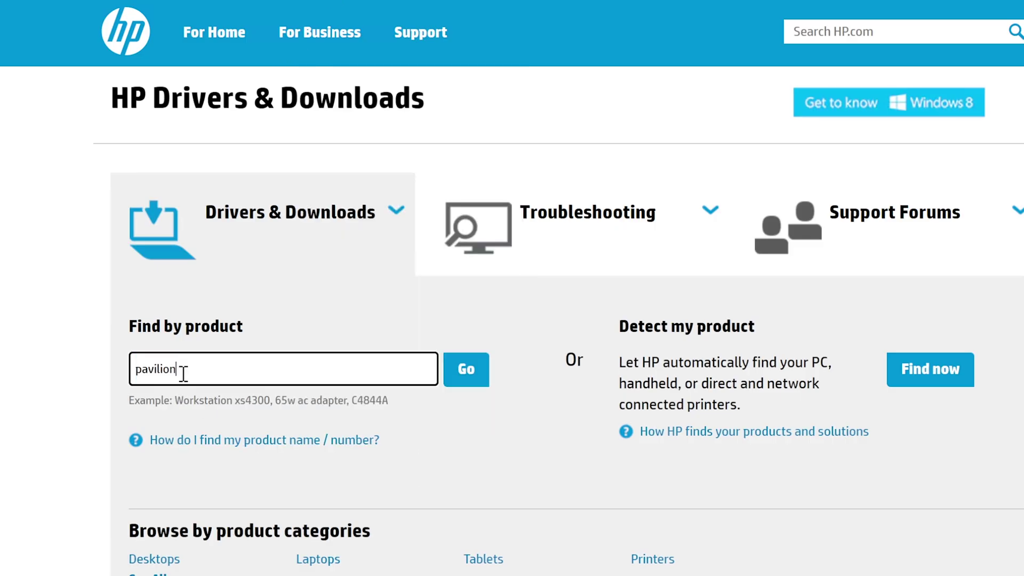
left_click(482, 380)
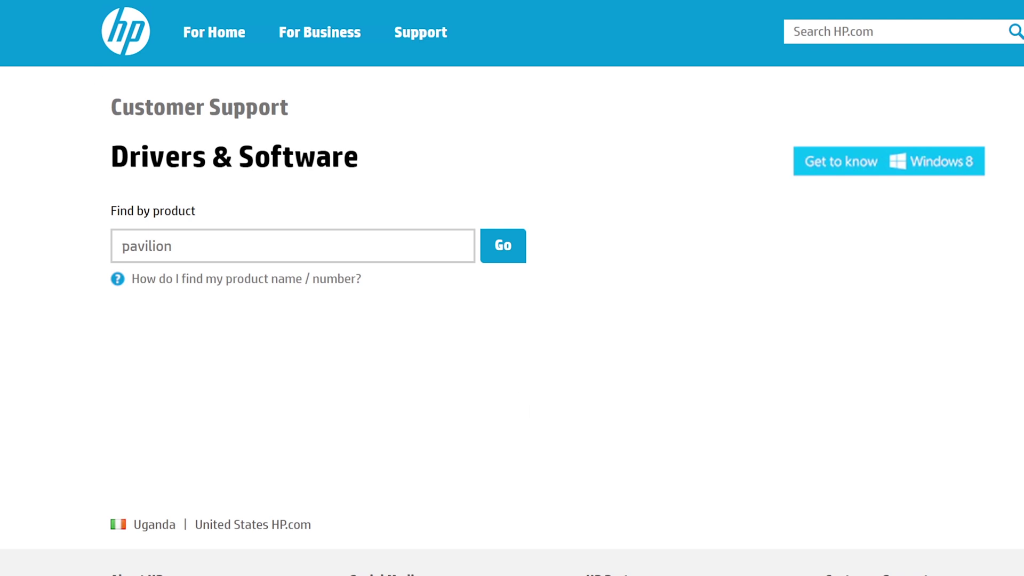
key("alt+Left")
key("alt+Left")
- Refine the search to 'hp pavilion x360 drivers' and open the 14m-cd0003dx and 14-ba000nb driver results
scroll(303, 237, "up", 6)
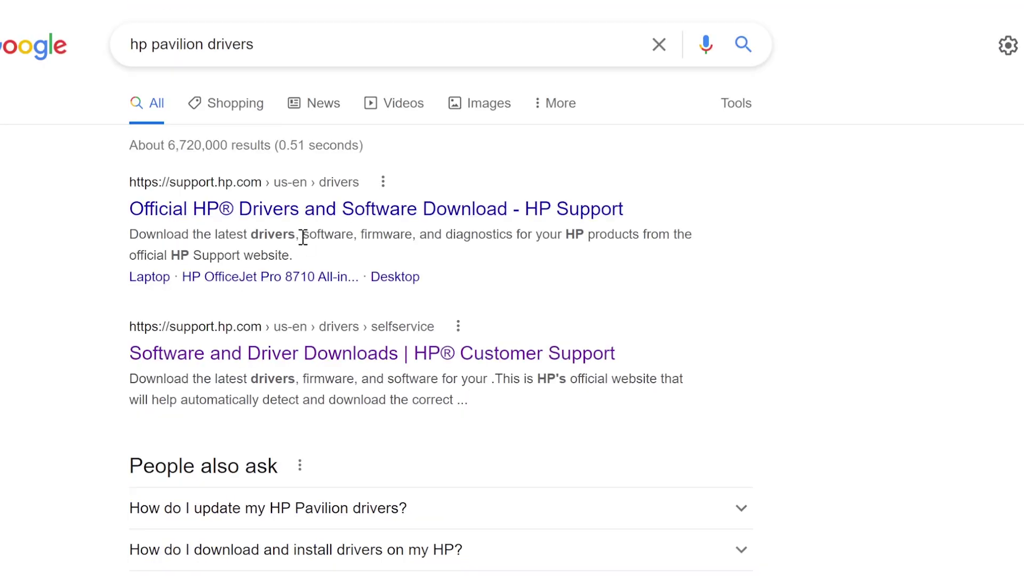
left_click(286, 44)
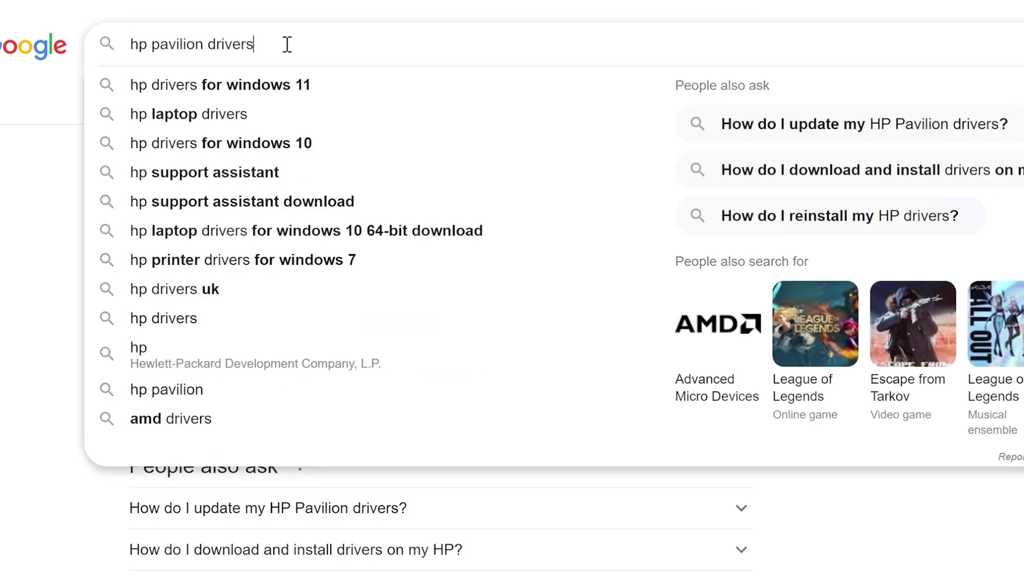
key("BackSpace")
key("BackSpace")
key("BackSpace")
key("BackSpace")
key("BackSpace")
key("BackSpace")
key("BackSpace")
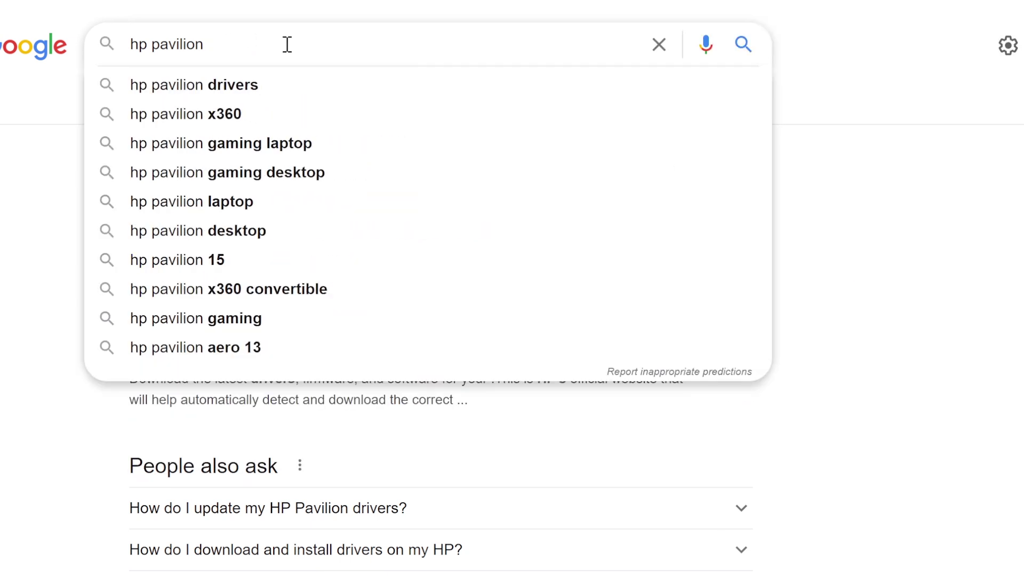
left_click(250, 114)
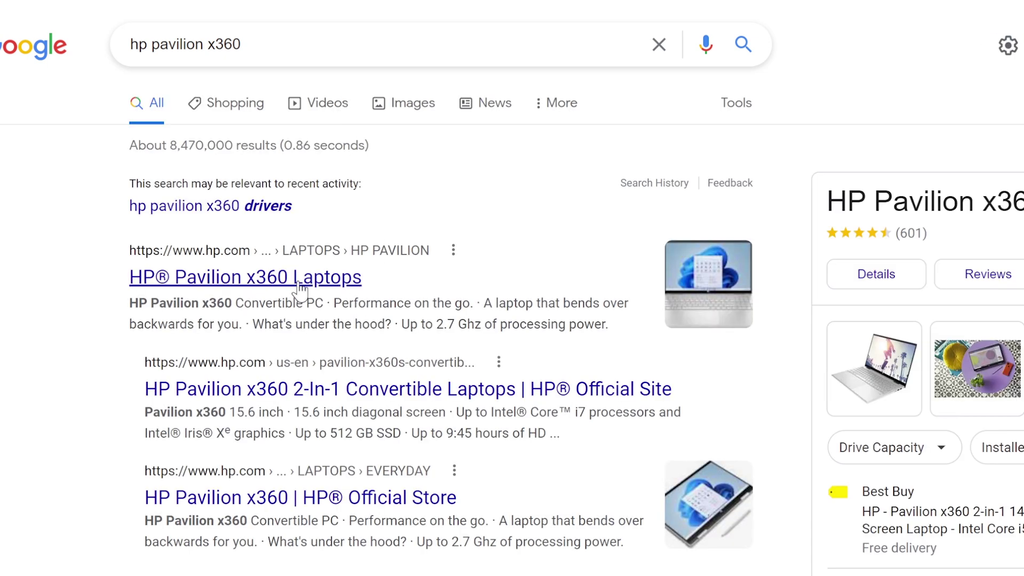
left_click(222, 208)
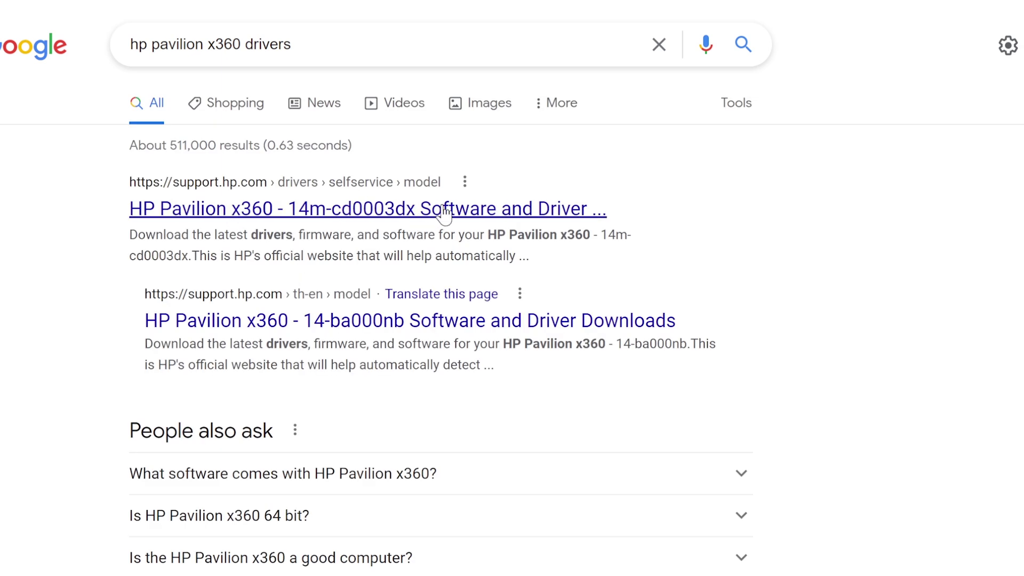
left_click(421, 213, "ctrl")
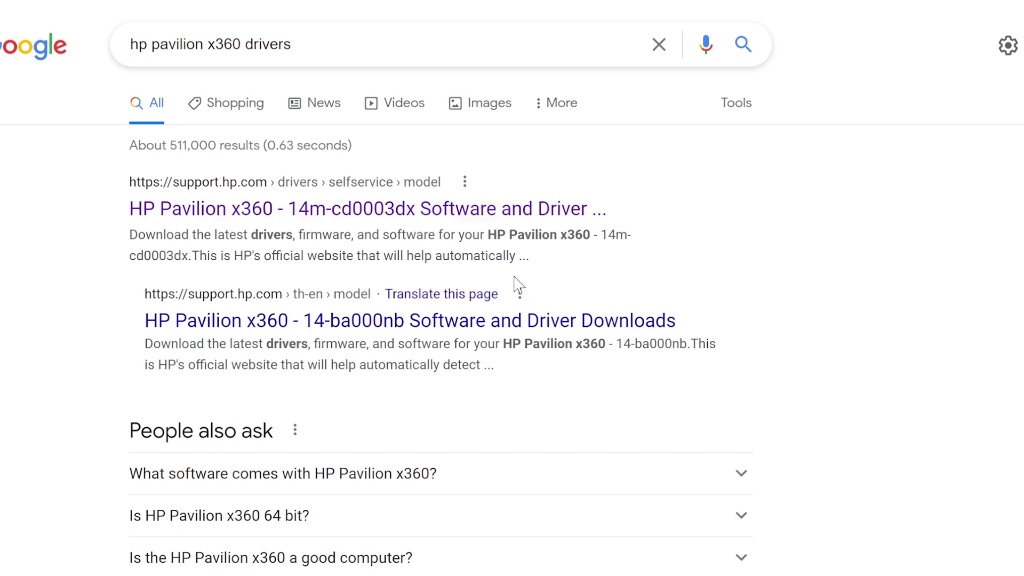
scroll(518, 285, "down", 2)
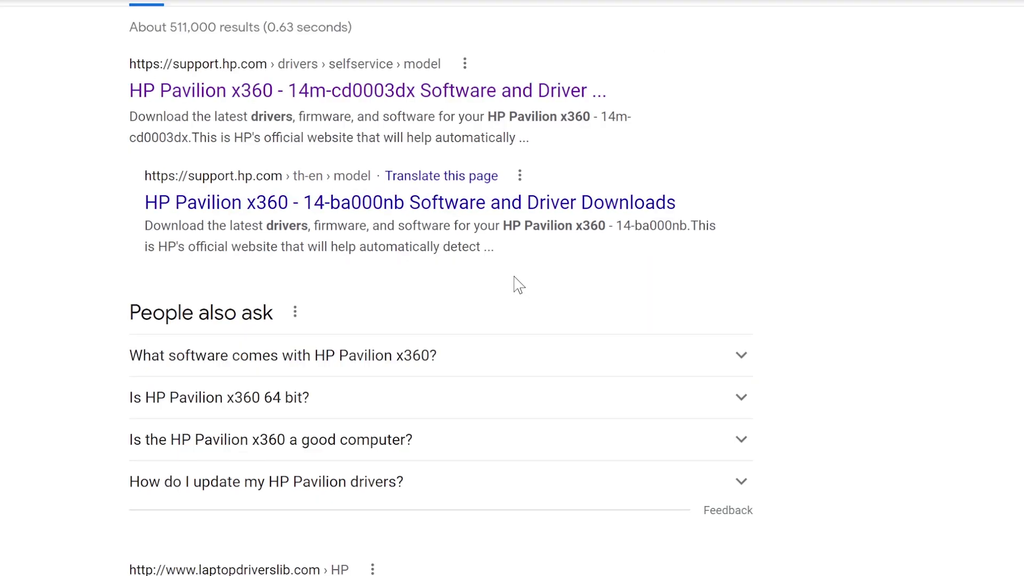
left_click(495, 208, "ctrl")
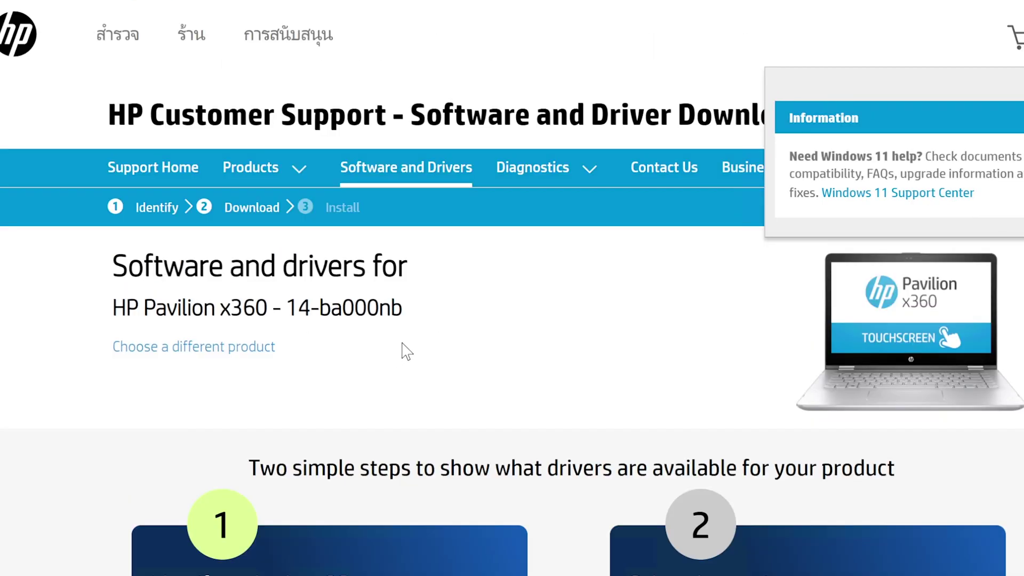
- Scroll to the operating system step and list the Windows 10 versions for the 14-ba000nb drivers
scroll(404, 350, "down", 2)
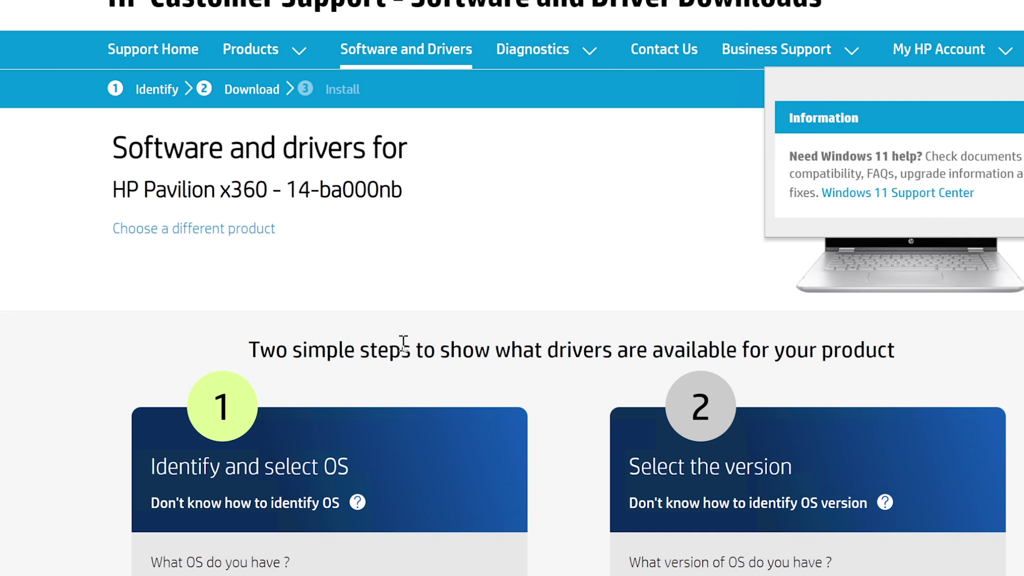
scroll(632, 426, "down", 2)
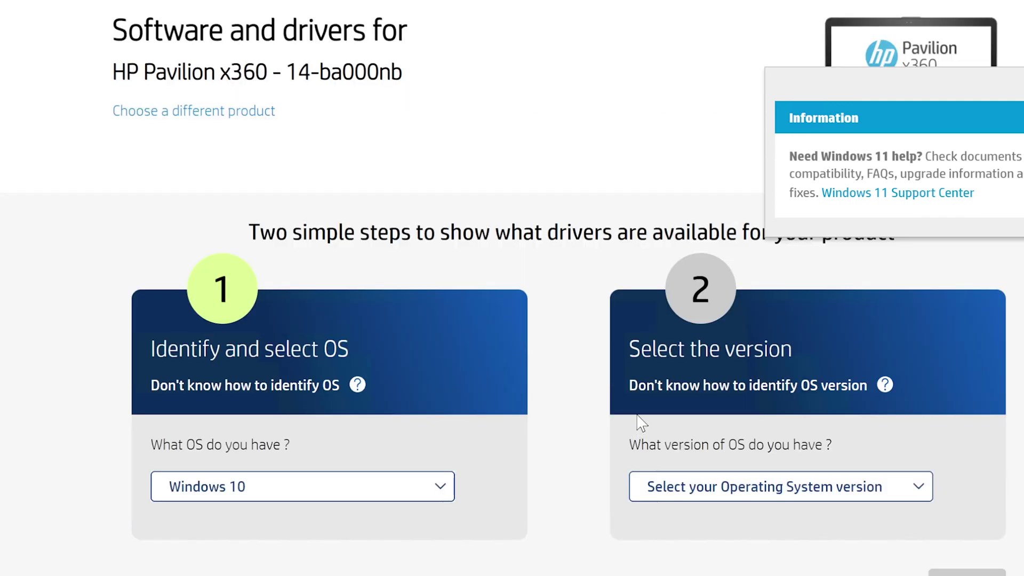
left_click_drag(693, 281, 736, 292)
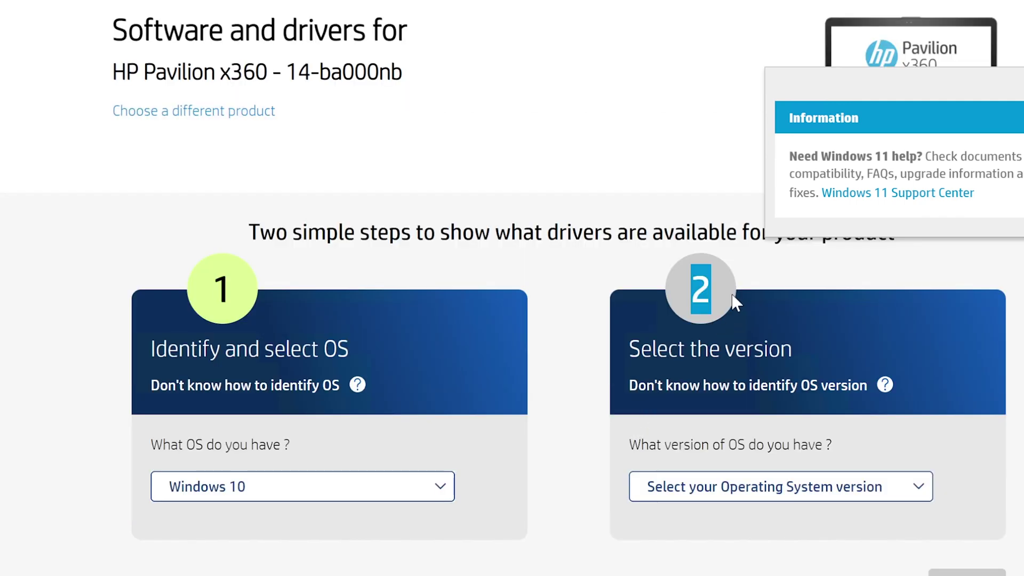
left_click(817, 495)
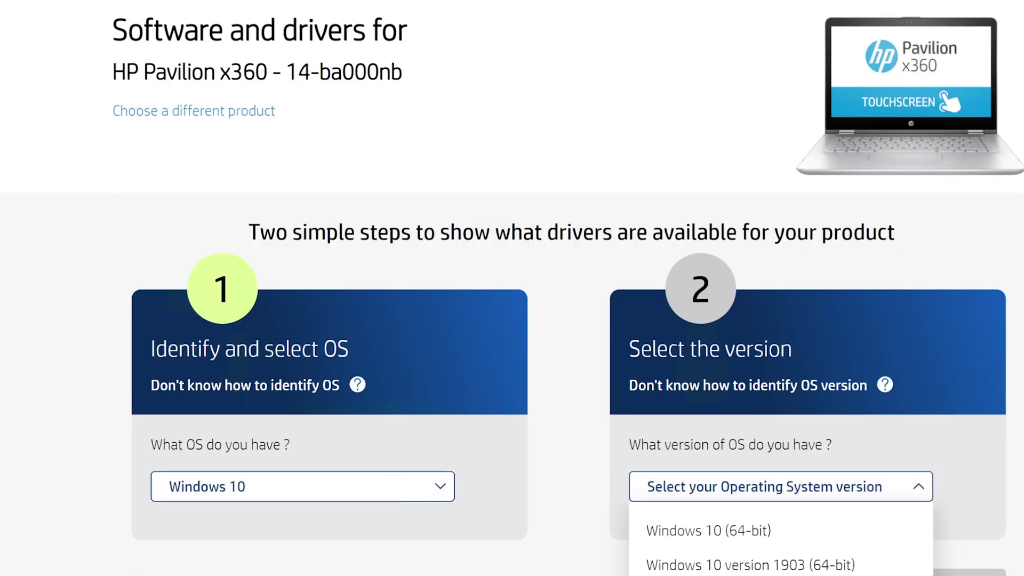
key("super")
- Run winver and place About Windows (21H2, build 19044.1826) beside the Windows 10 version list
type("winrar")
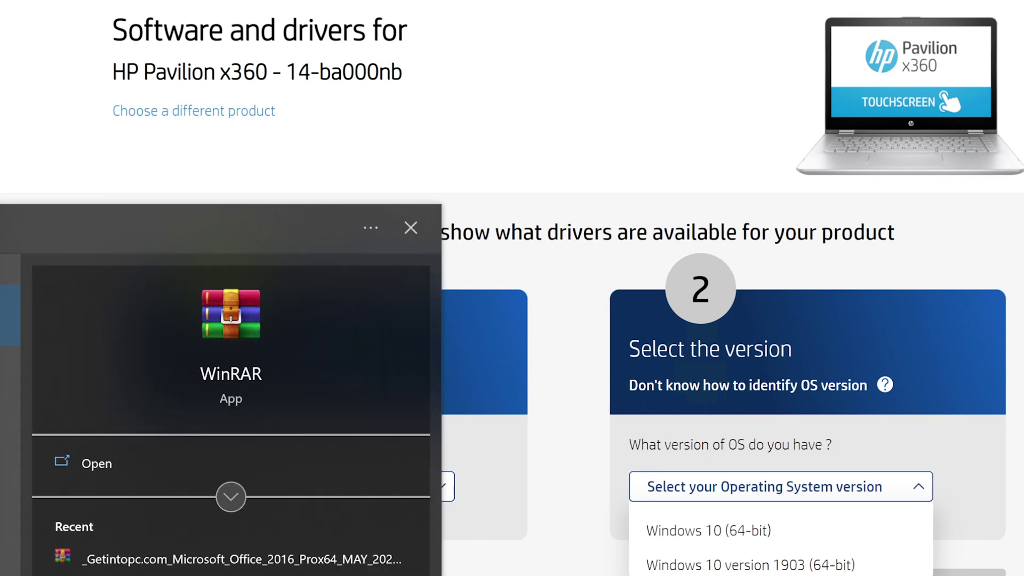
type("ver")
key("Return")
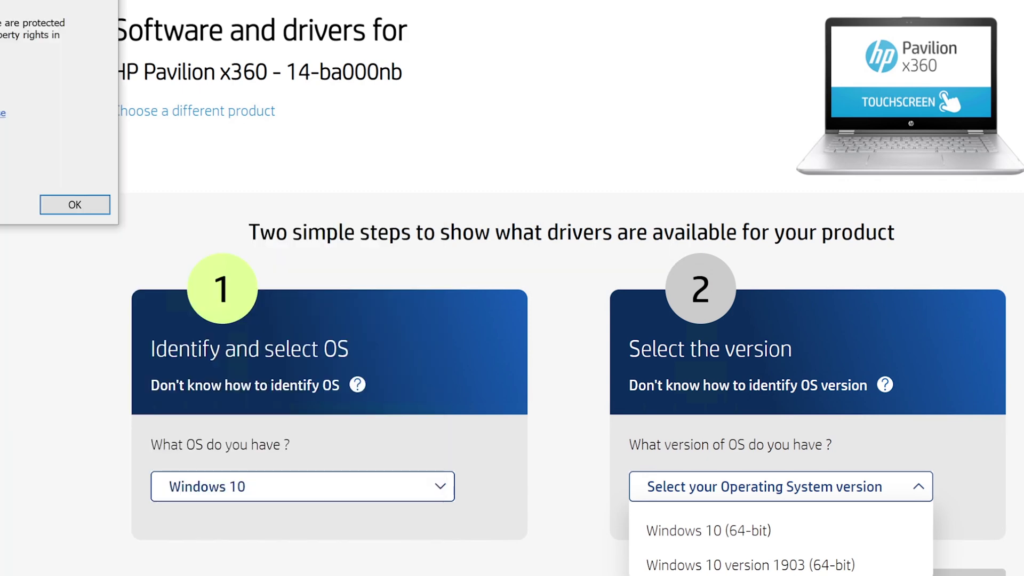
left_click_drag(6, 3, 467, 246)
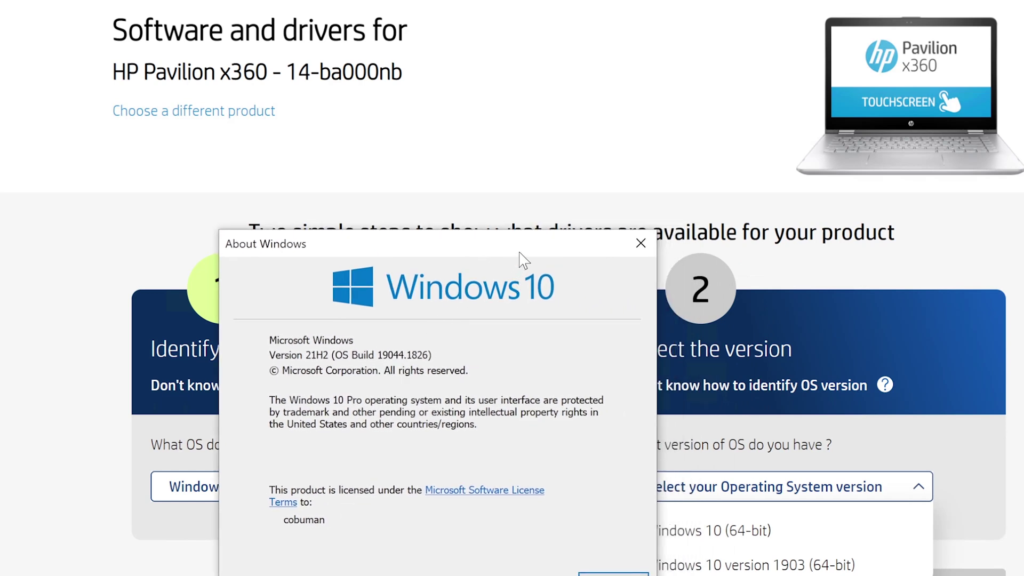
left_click_drag(519, 251, 455, 281)
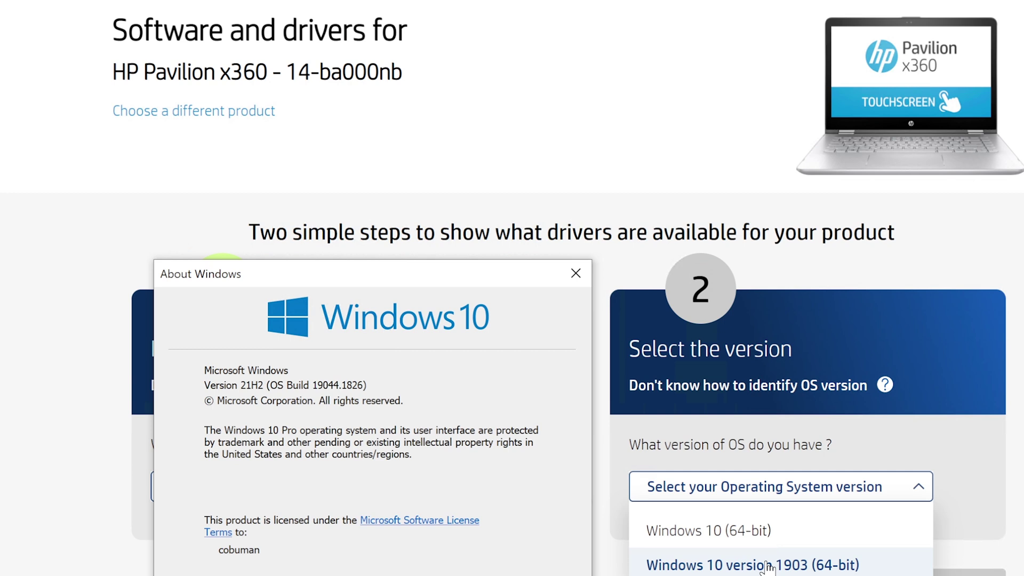
- Close About Windows, clear the 'pavilion' selection on ticket ISD-179, and start a new browser tab
left_click(575, 273)
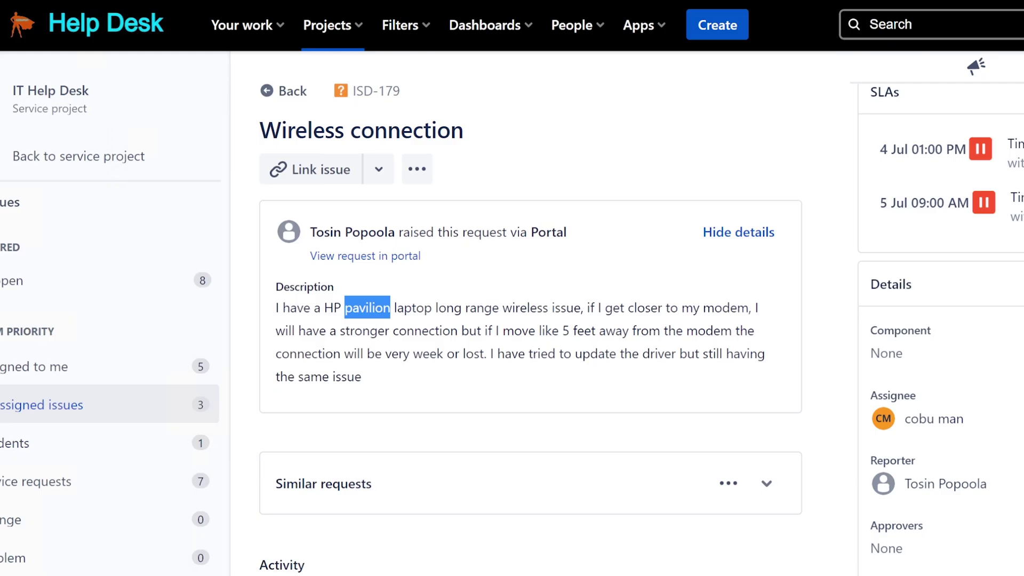
left_click(553, 346)
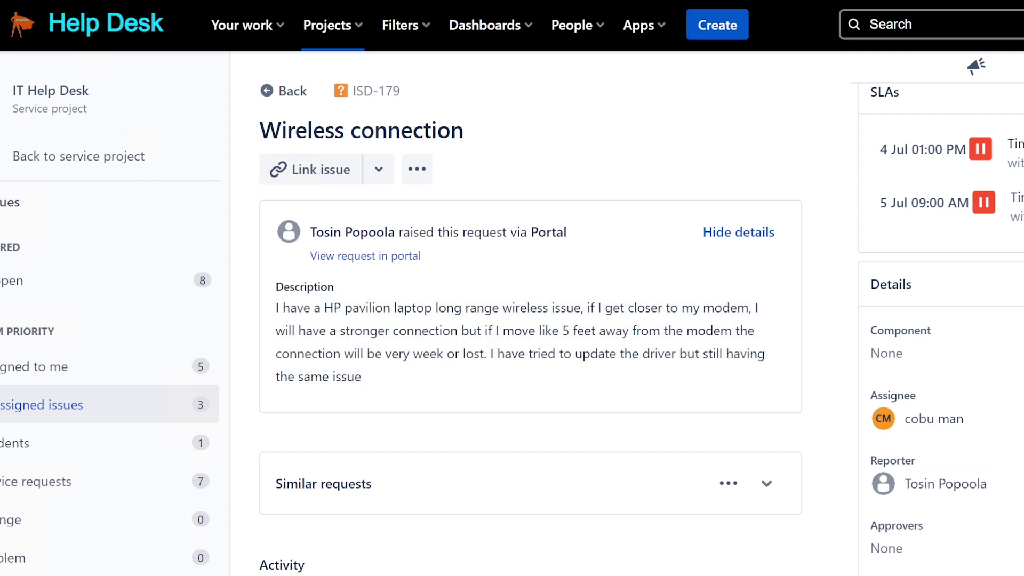
key("ctrl+t")
- Load the router Status page at 192.168.1.254 and scroll to the 2.4 GHz and 5 GHz Wi-Fi section
type("192")
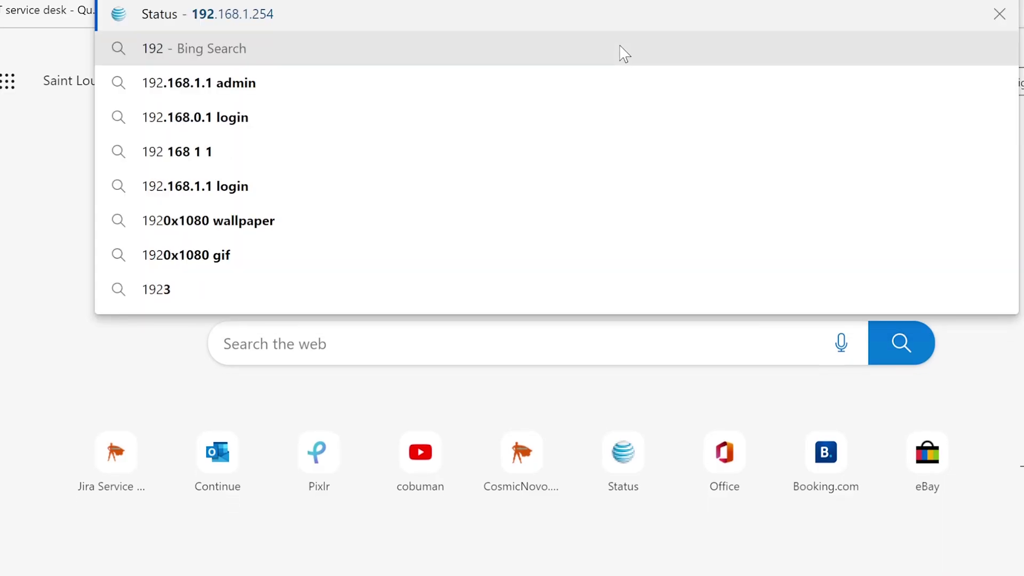
key("Return")
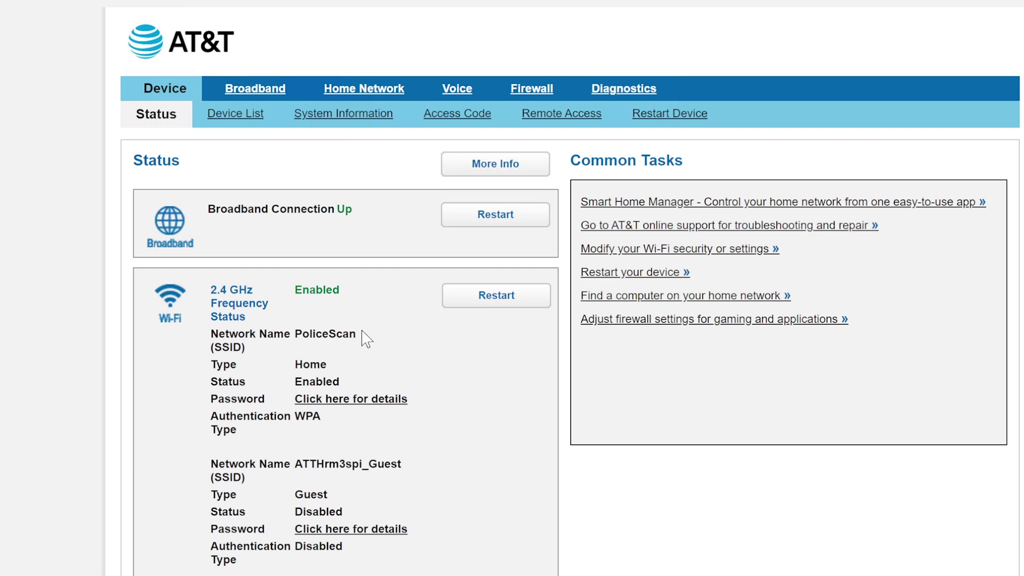
scroll(347, 330, "down", 2)
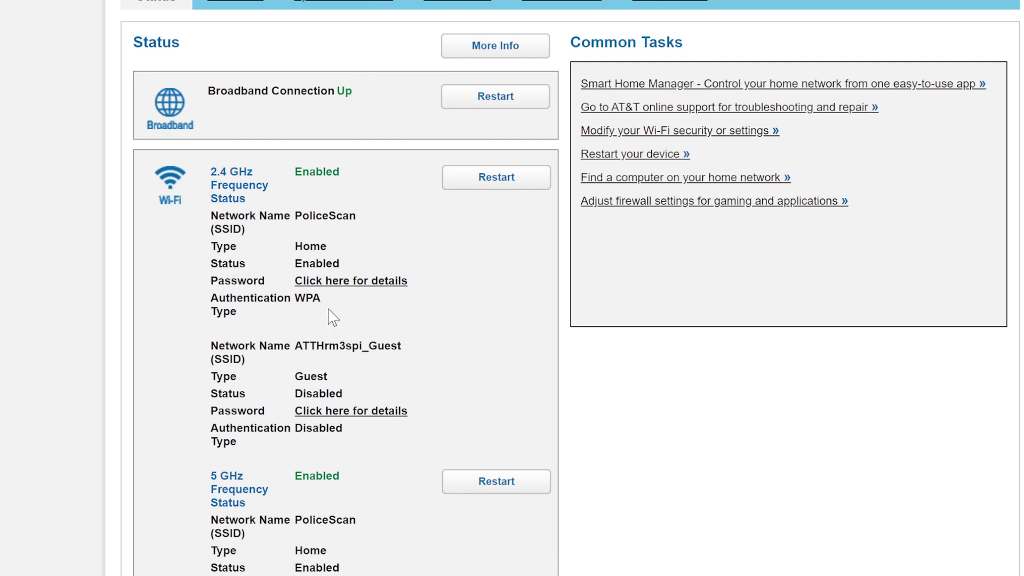
left_click_drag(216, 183, 274, 176)
left_click(258, 184)
- Confirm the router's 5 GHz Frequency Status shows Enabled, then head back to ticket ISD-179
left_click_drag(209, 476, 260, 509)
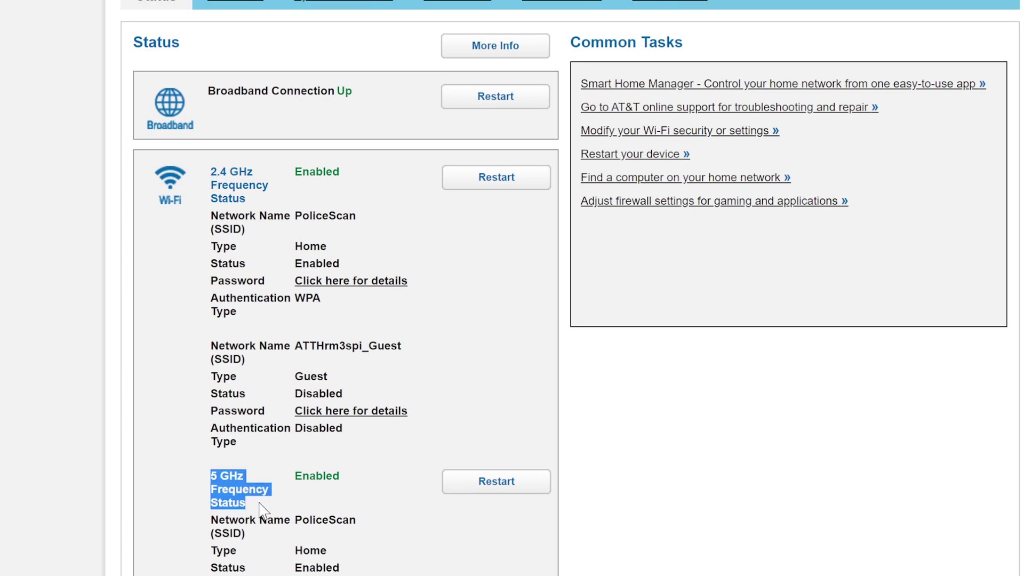
left_click(258, 489)
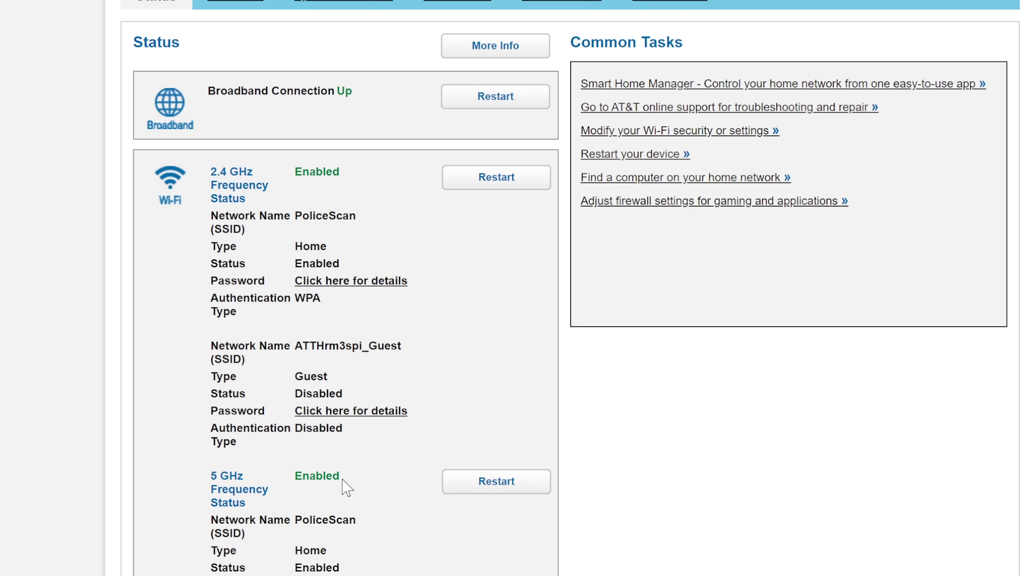
left_click_drag(343, 485, 300, 478)
left_click(343, 179)
scroll(392, 352, "up", 2)
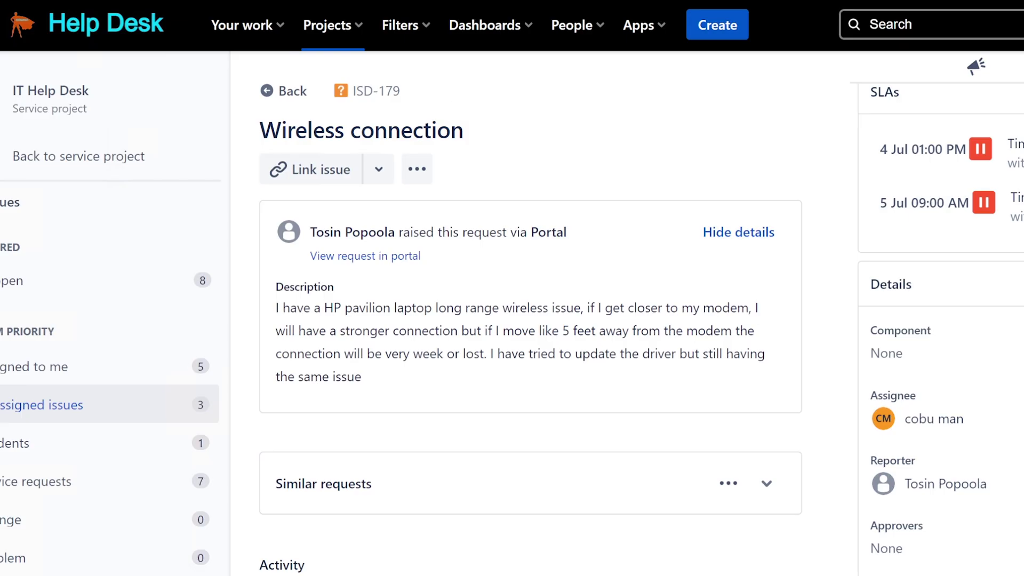
- Write the greeting introducing the agent from PC support and acknowledging the long range wireless issue ticket
scroll(531, 320, "down", 3)
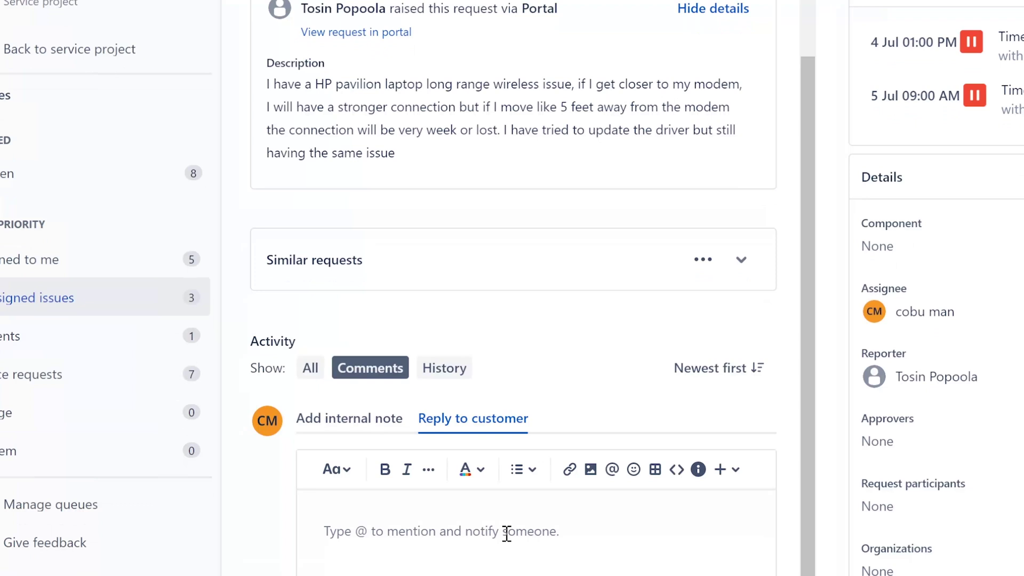
type("Hello")
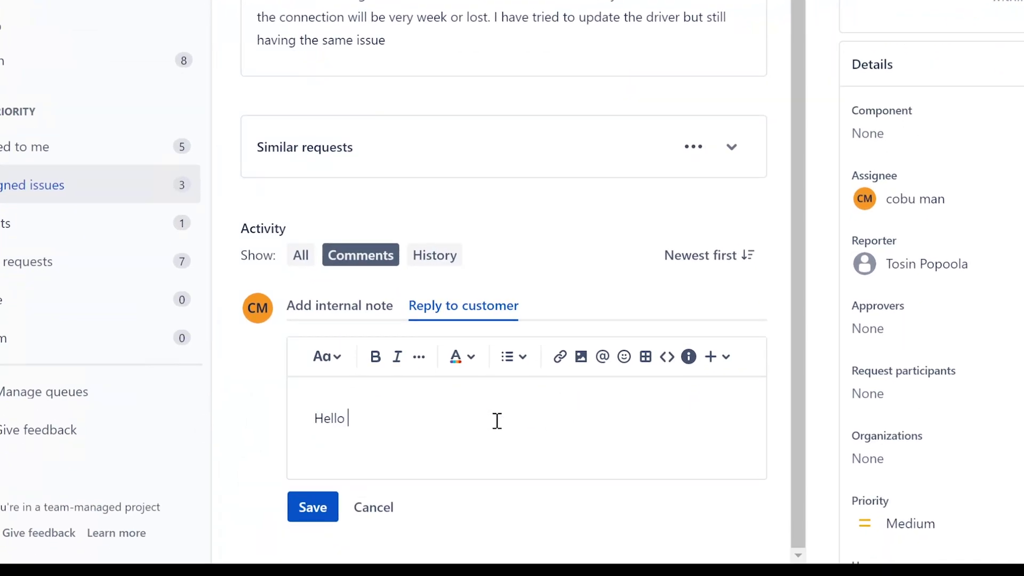
key("BackSpace")
type(", this is Ervin with Po")
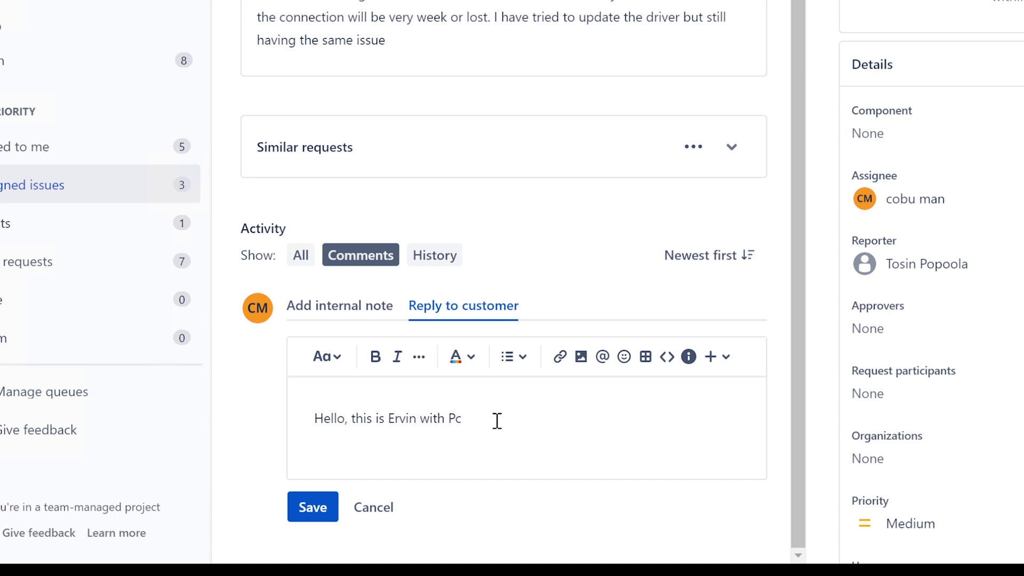
key("BackSpace")
type("C support. I have your ticket ")
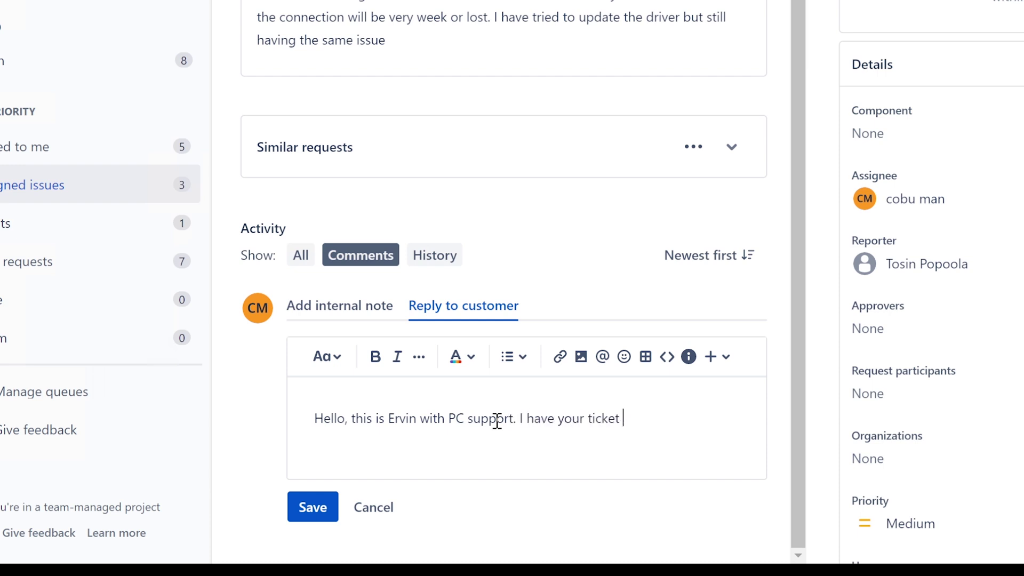
type("about long range ")
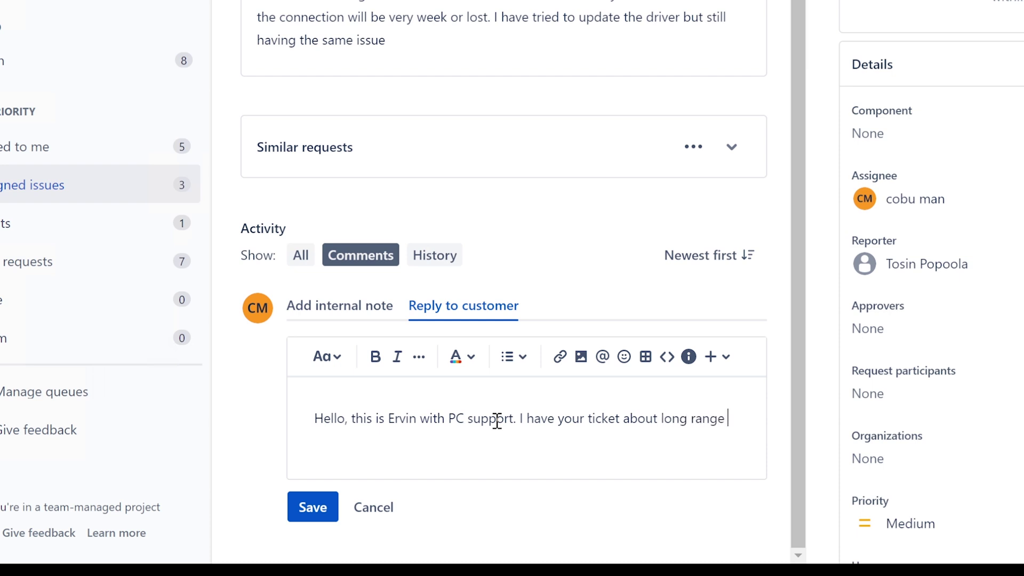
type("wireless issue.")
key("Return")
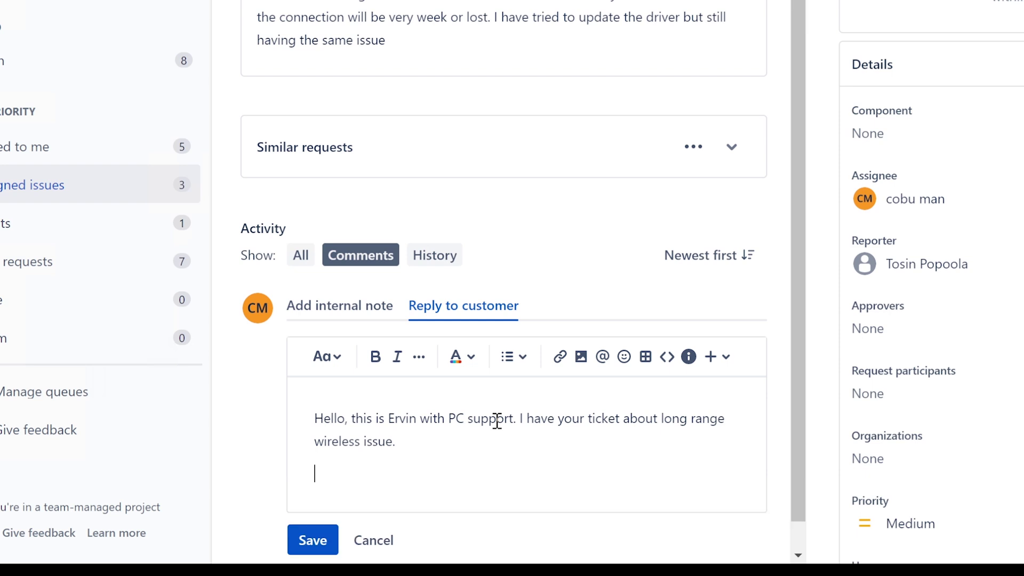
- Add steps 1 and 2: download HP drivers for your exact OS, and enable 5ghz WIFI on the router/modem
type("1. D")
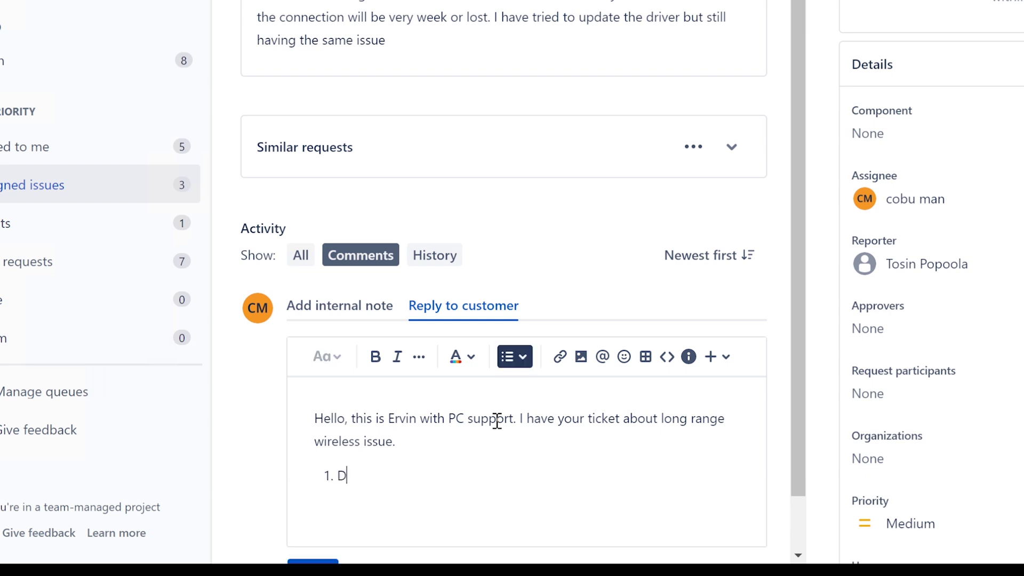
type("ownload drivers ")
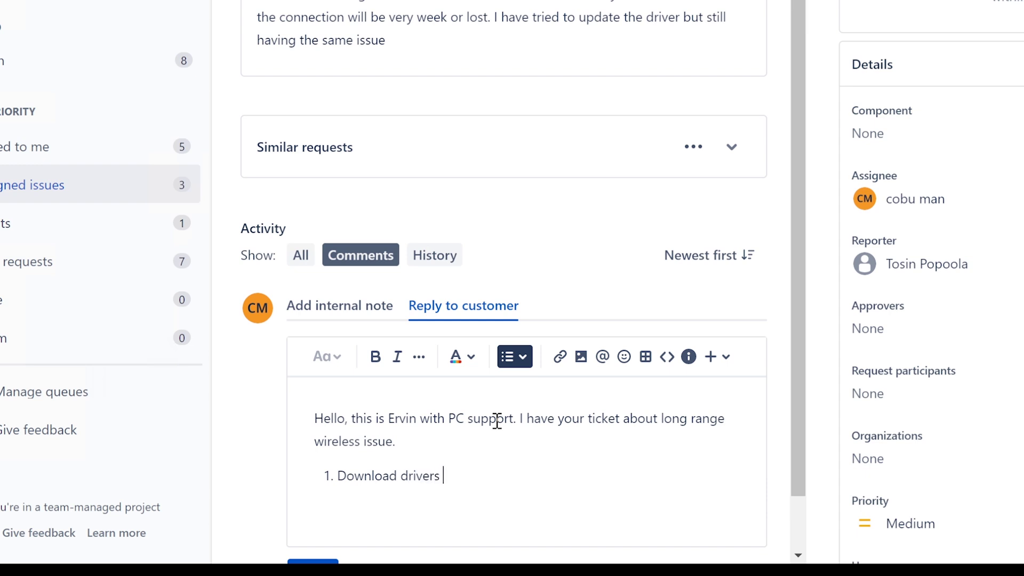
type("from HP website ")
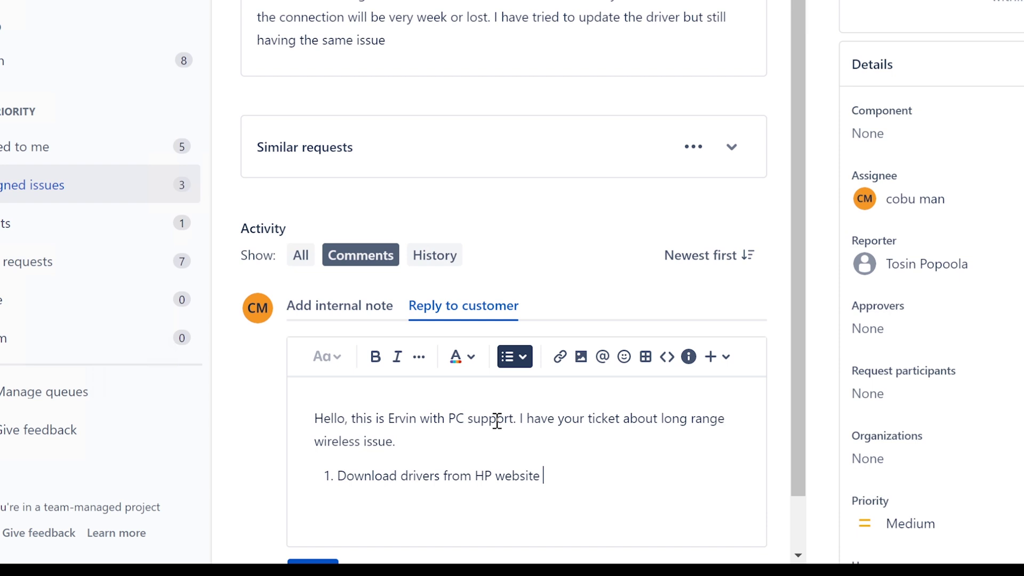
type("for your exact OS version.")
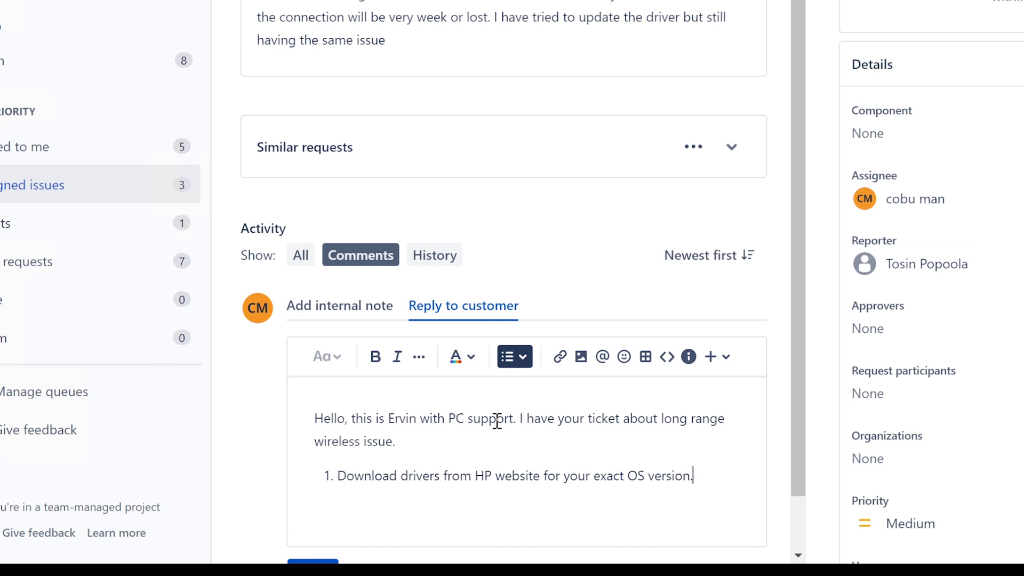
key("Return")
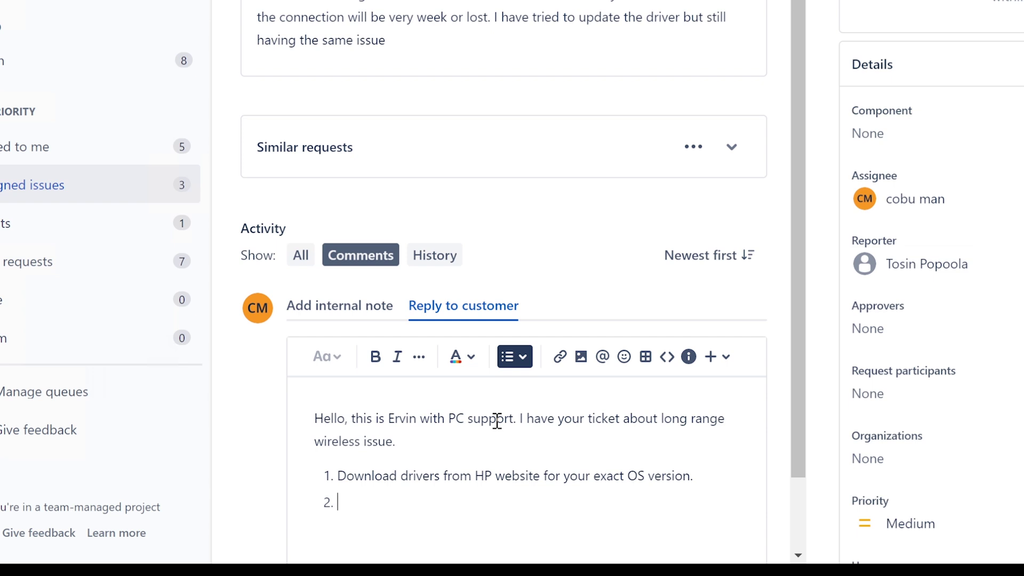
type("Make sure the ")
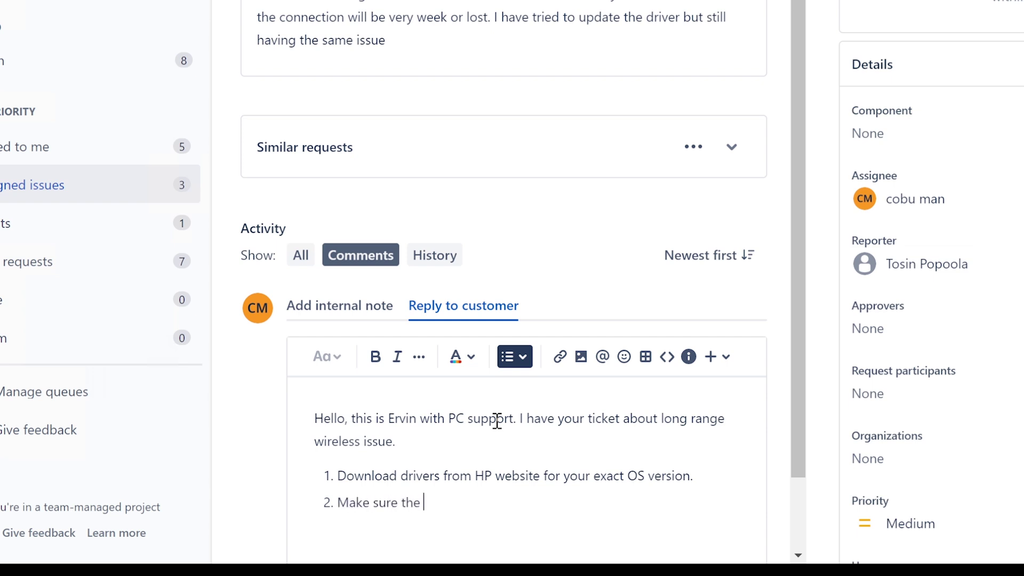
type("5ghz WIFI is enabl")
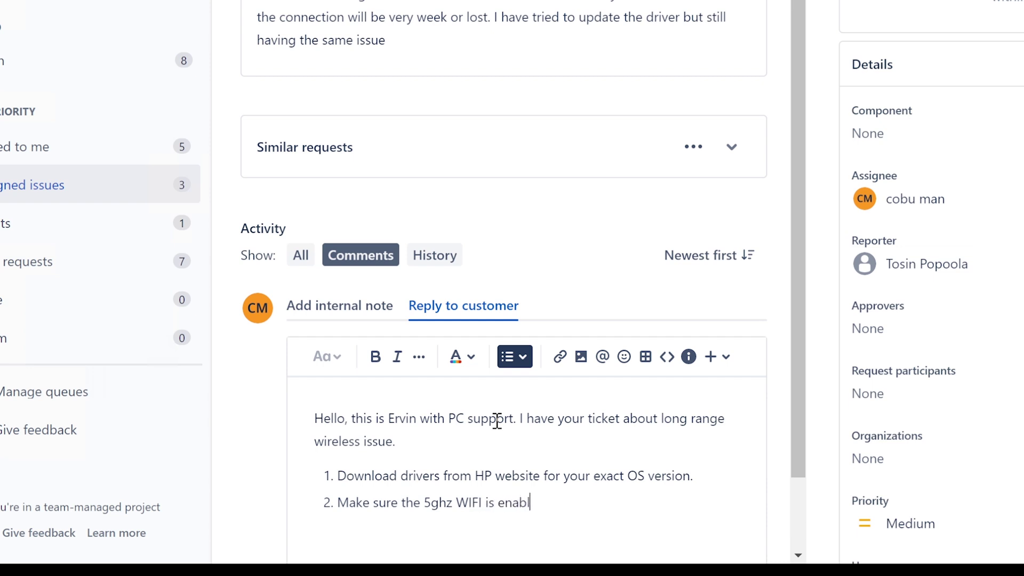
type("ed in your router/m")
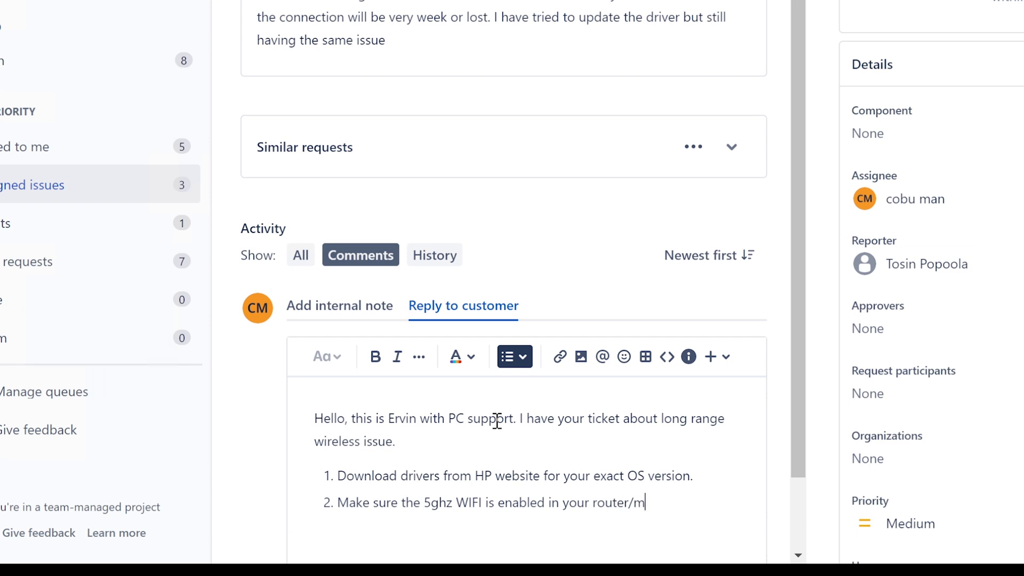
type("odem.")
key("Return")
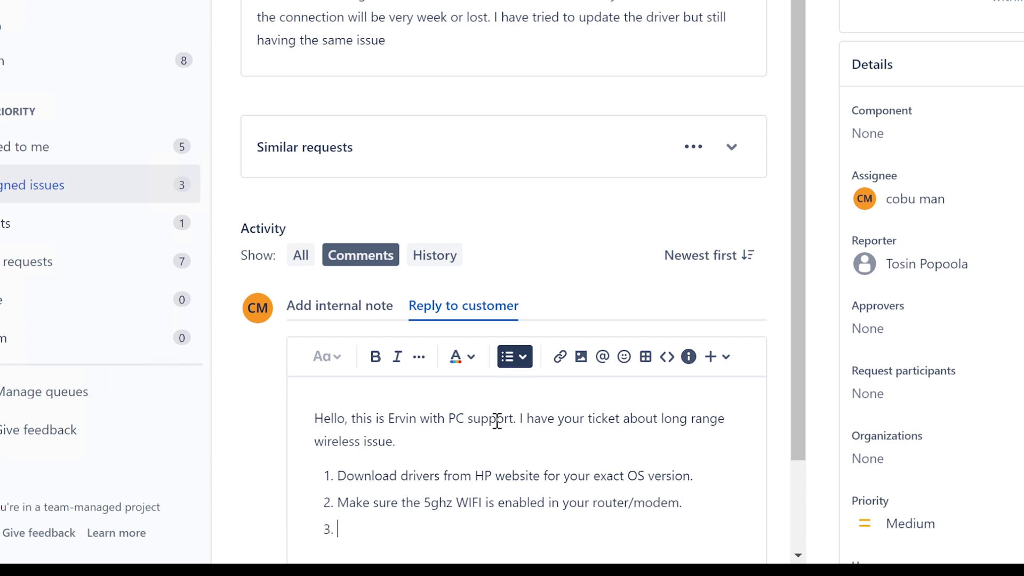
scroll(501, 423, "down", 2)
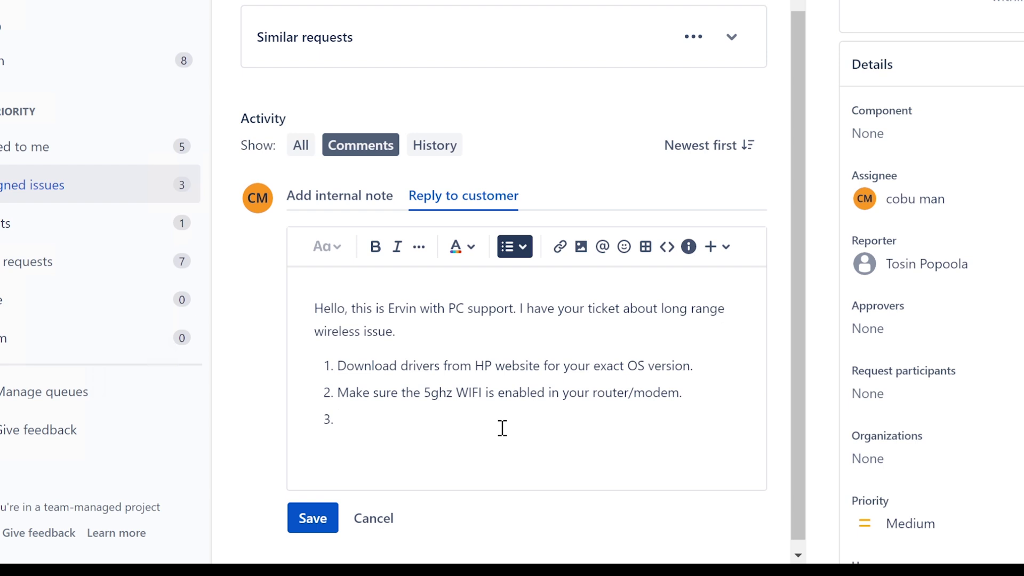
- Type the start of step 3, 'Try changing the WIFI singale channel', and check spelling options for 'singale'
type("Ch")
key("BackSpace")
key("BackSpace")
type("Try changing the ")
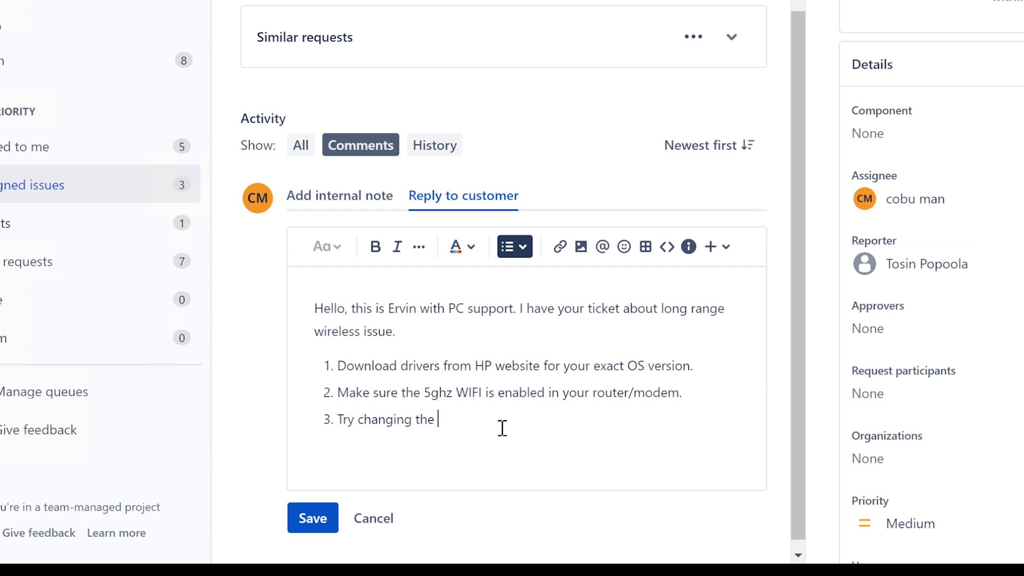
type("WIFI singale channel")
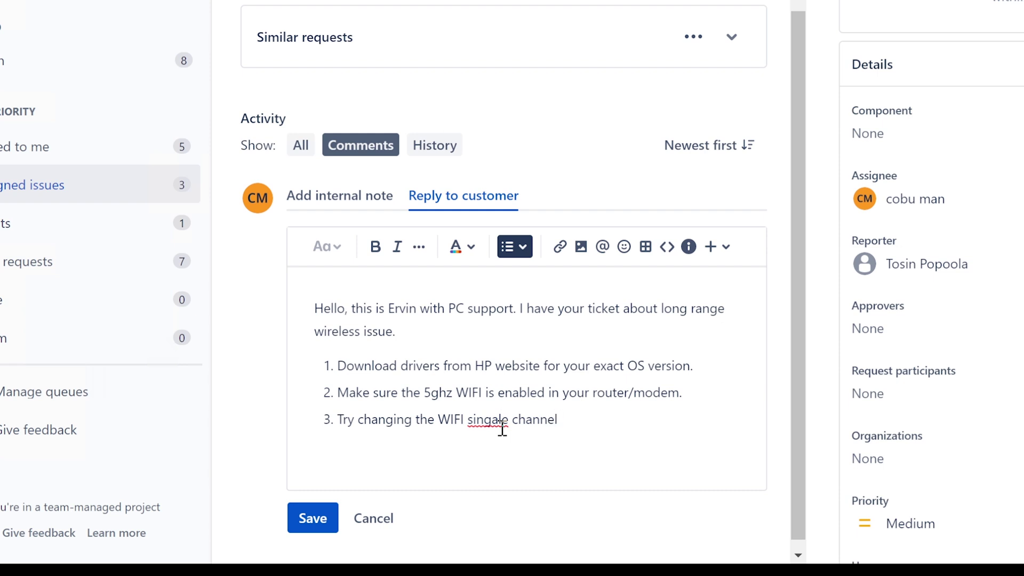
right_click(502, 426)
left_click(481, 399)
left_click(485, 413)
left_click(512, 448)
- Correct 'singale' to 'signal' and end step 3 with 'frequency', chosen from the spelling suggestions
left_click(507, 421)
key("shift+End")
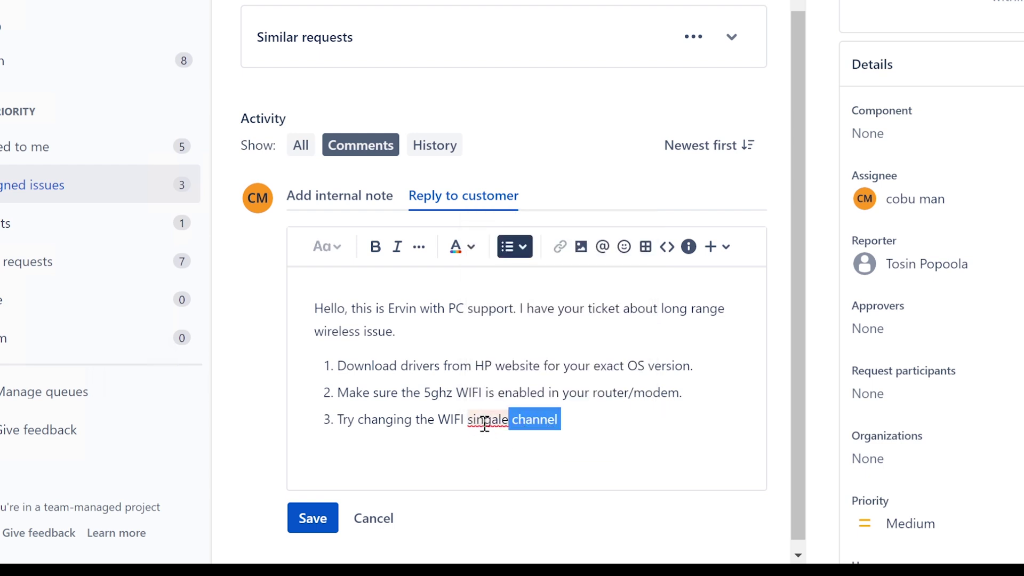
left_click(484, 421)
left_click_drag(476, 419, 515, 422)
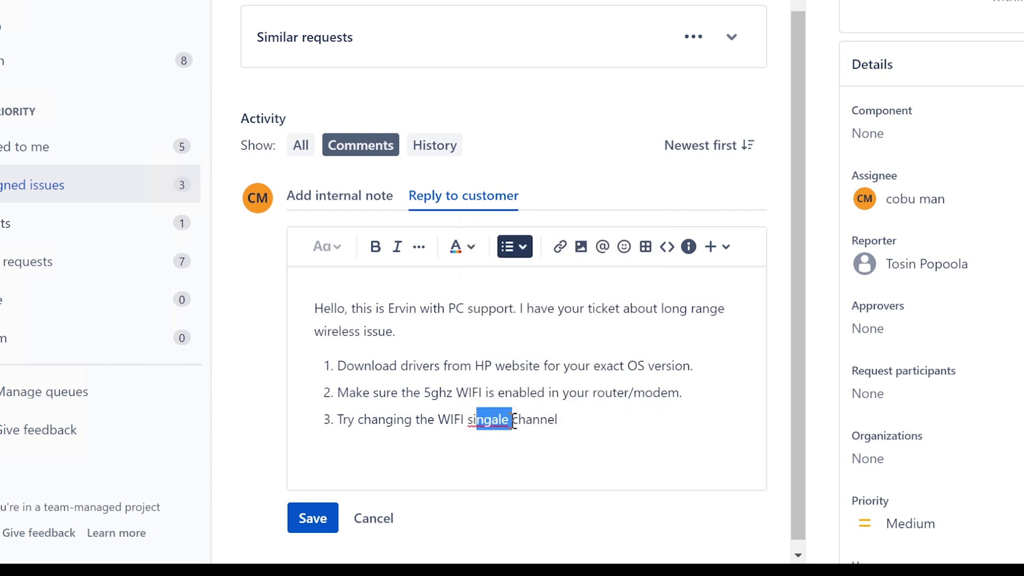
type("gnal")
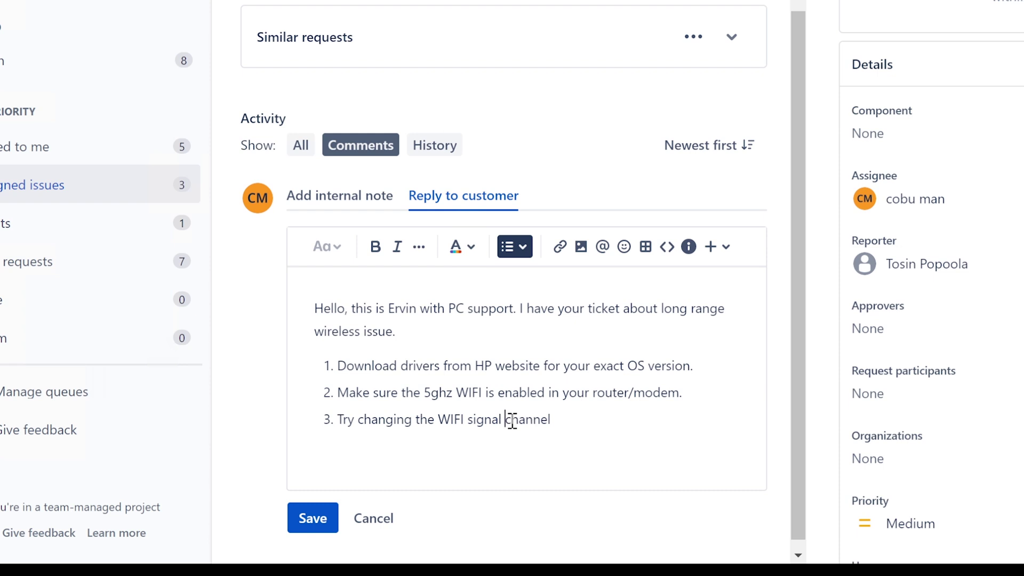
type(" frequence")
left_click(578, 421)
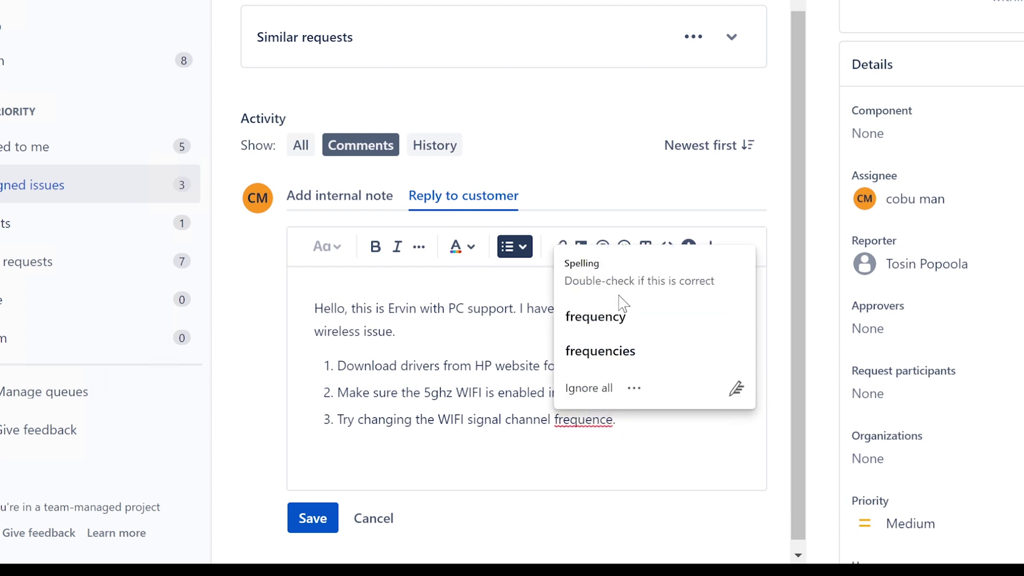
left_click(617, 316)
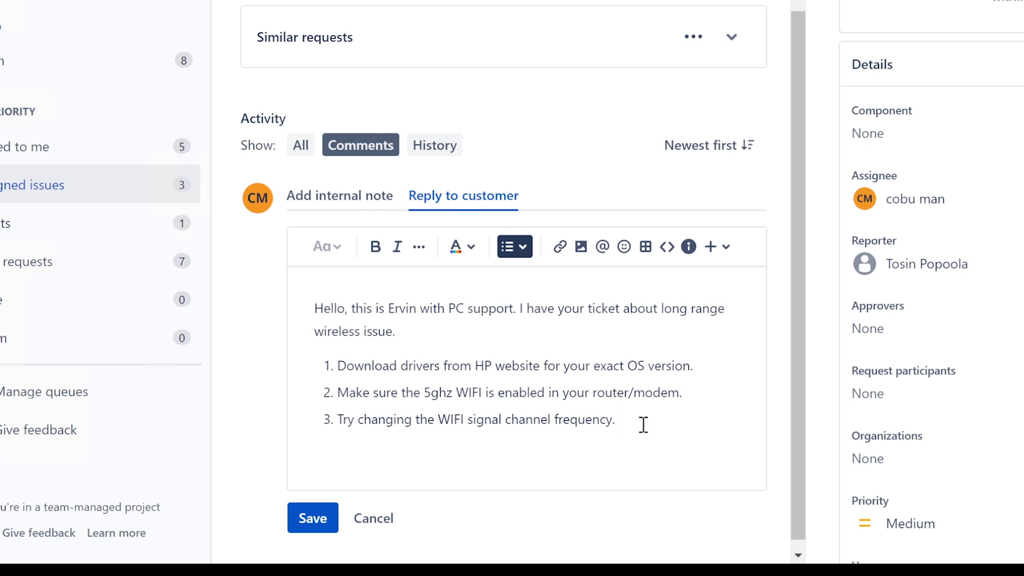
- Add step 4, 'If you have the option... you can change signal strength inside the router.', correcting 'strenght'
key("Return")
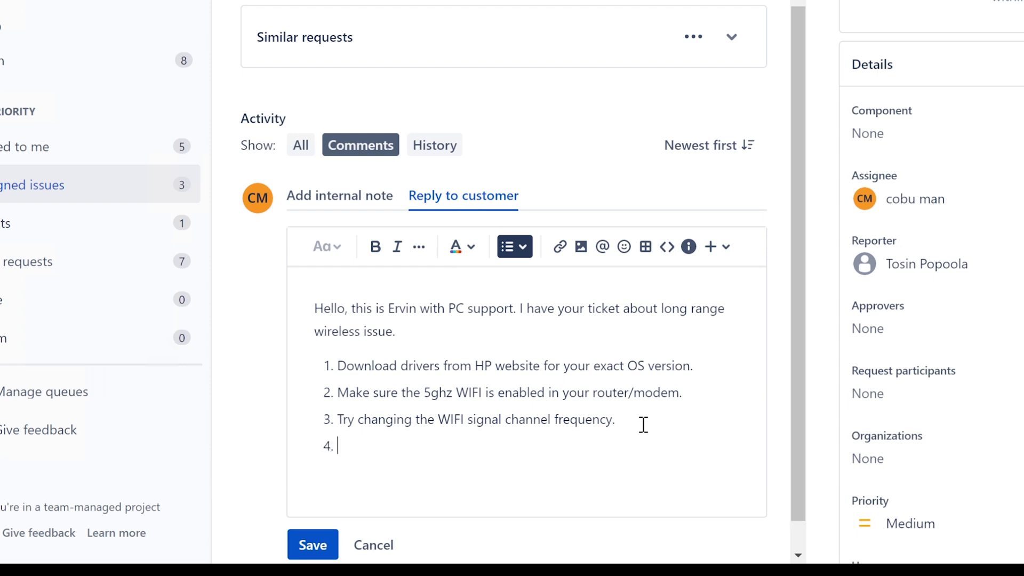
type("4")
key("BackSpace")
type("If you have the o")
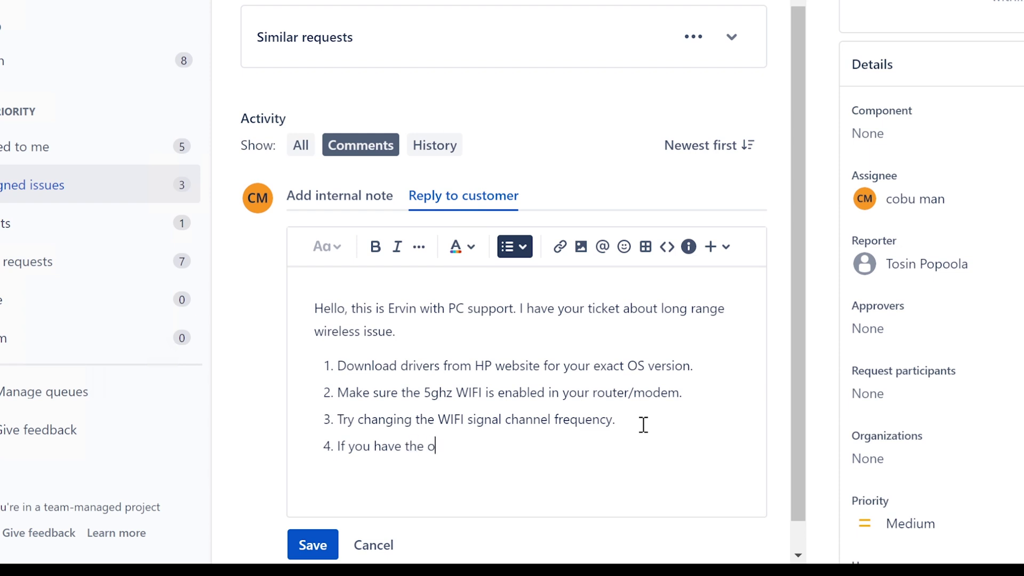
type("ption... you can change sin")
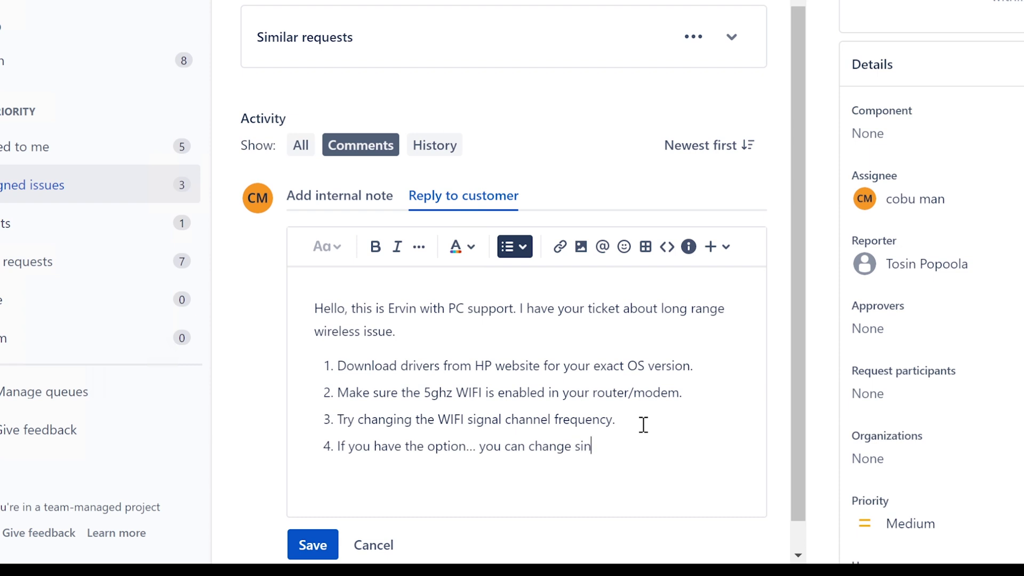
key("BackSpace")
type("gnal strenght ")
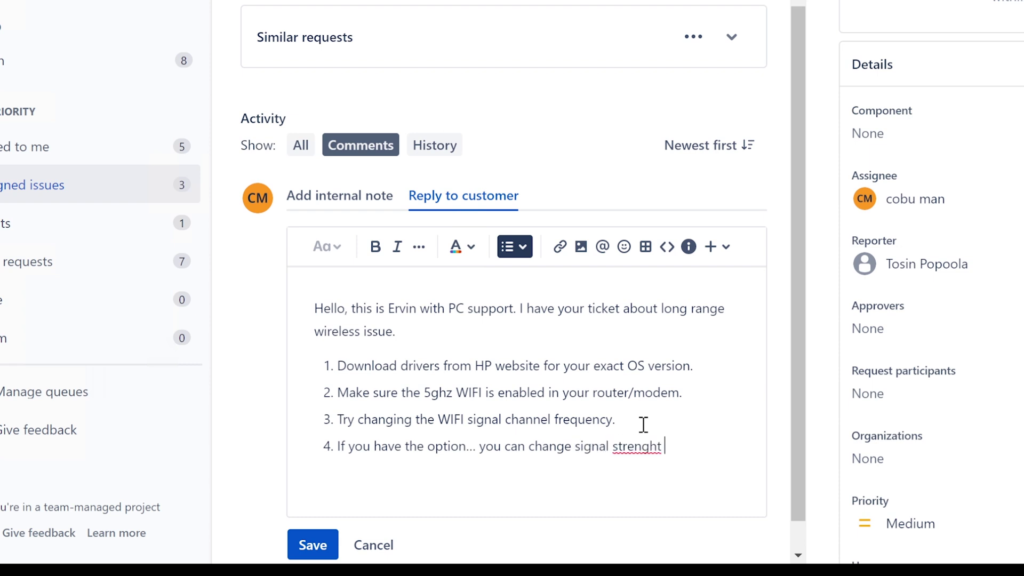
type("inside the router.")
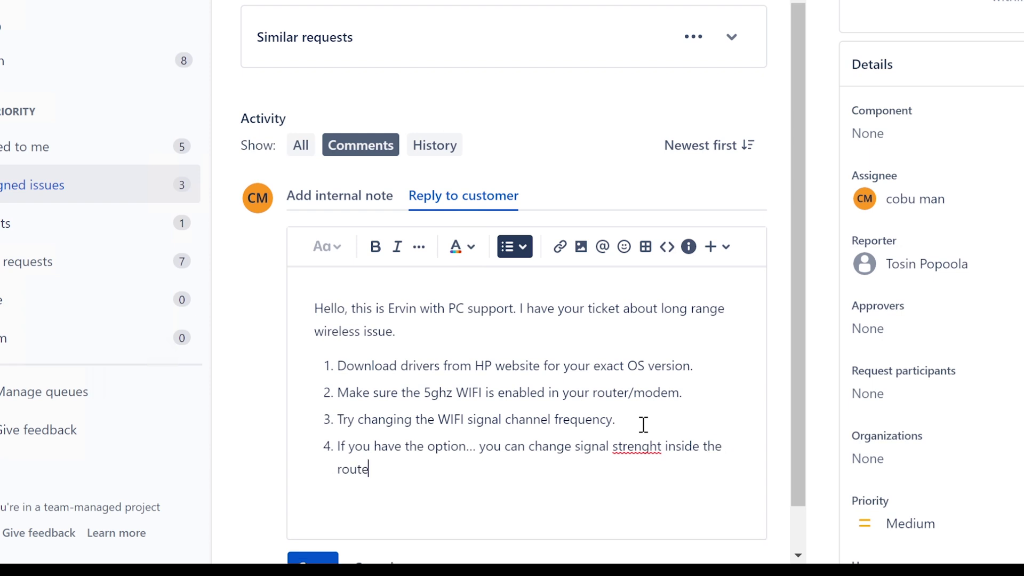
left_click(641, 446)
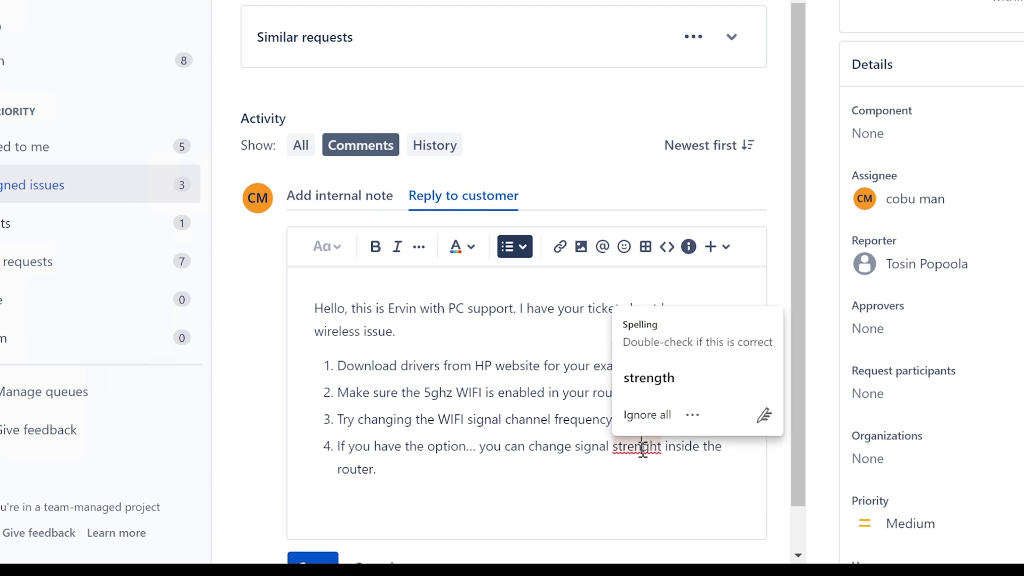
left_click(658, 378)
left_click(446, 465)
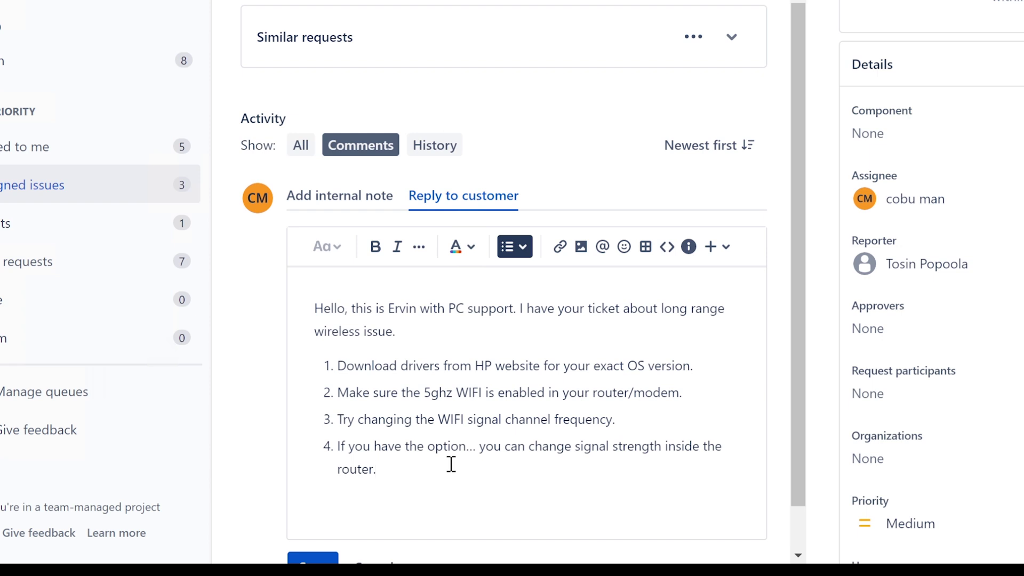
- End the numbered list after step 4 and save the reply to the customer as a comment
key("Return")
key("BackSpace")
key("shift+Return")
key("shift+Return")
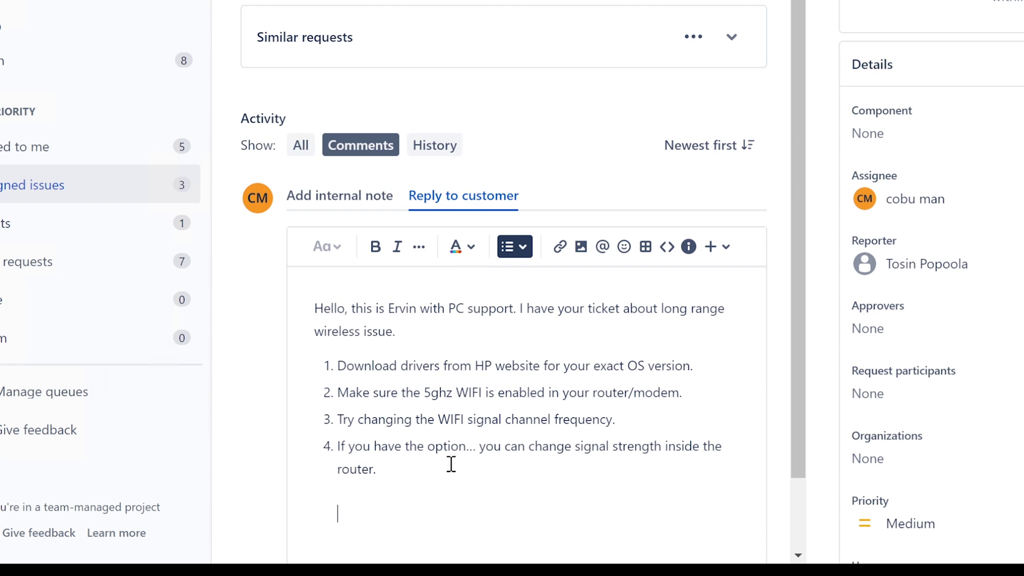
scroll(454, 466, "down", 2)
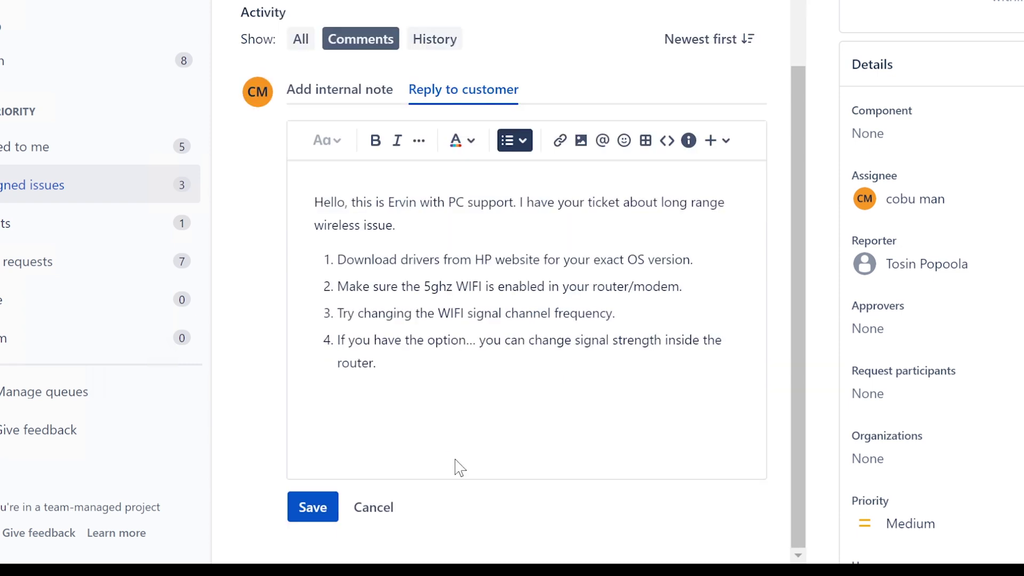
left_click(320, 501)
scroll(503, 360, "up", 4)
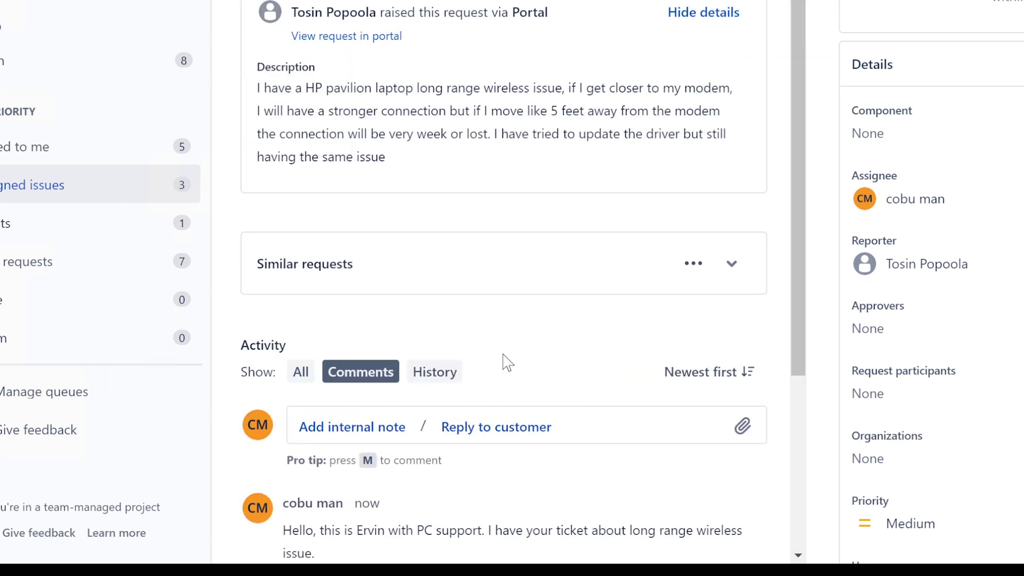